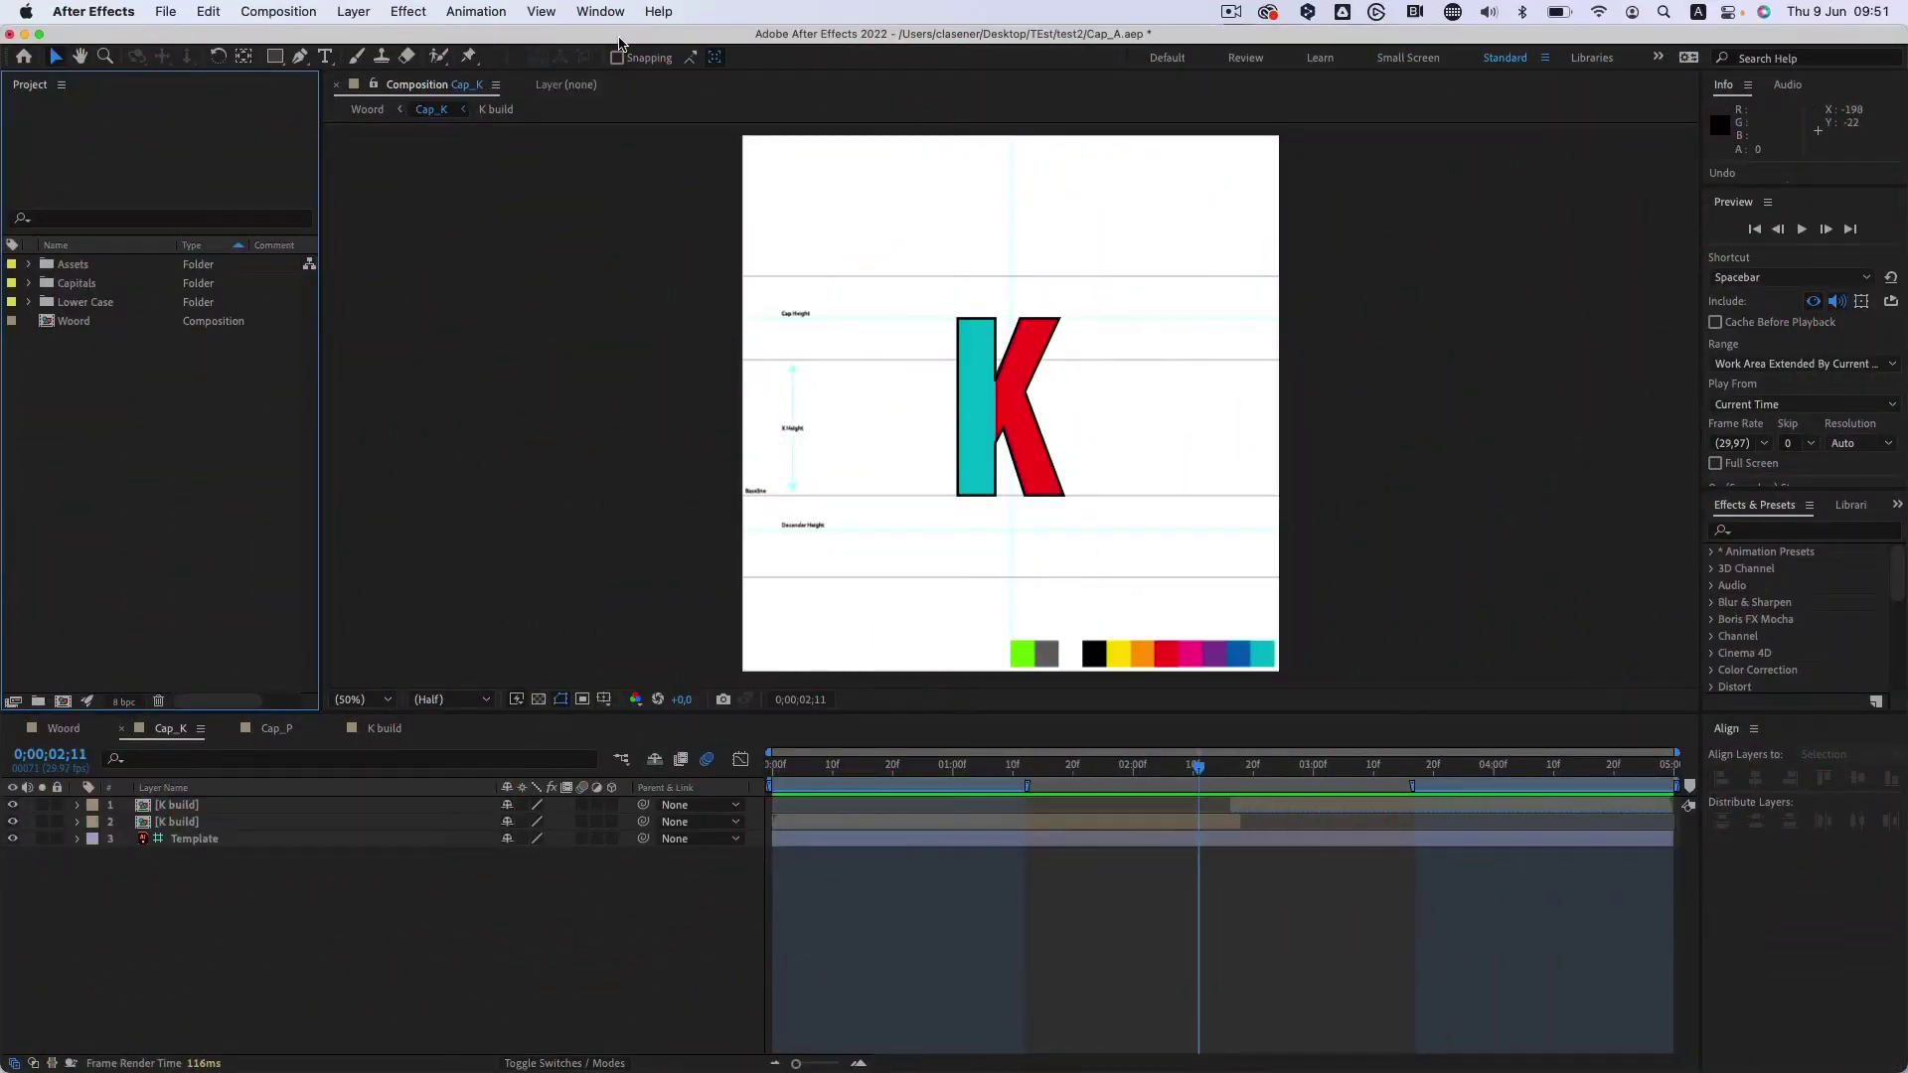
Scrub the Cap_K timeline to preview the teal-and-red K letter building up.
left_click(840, 770)
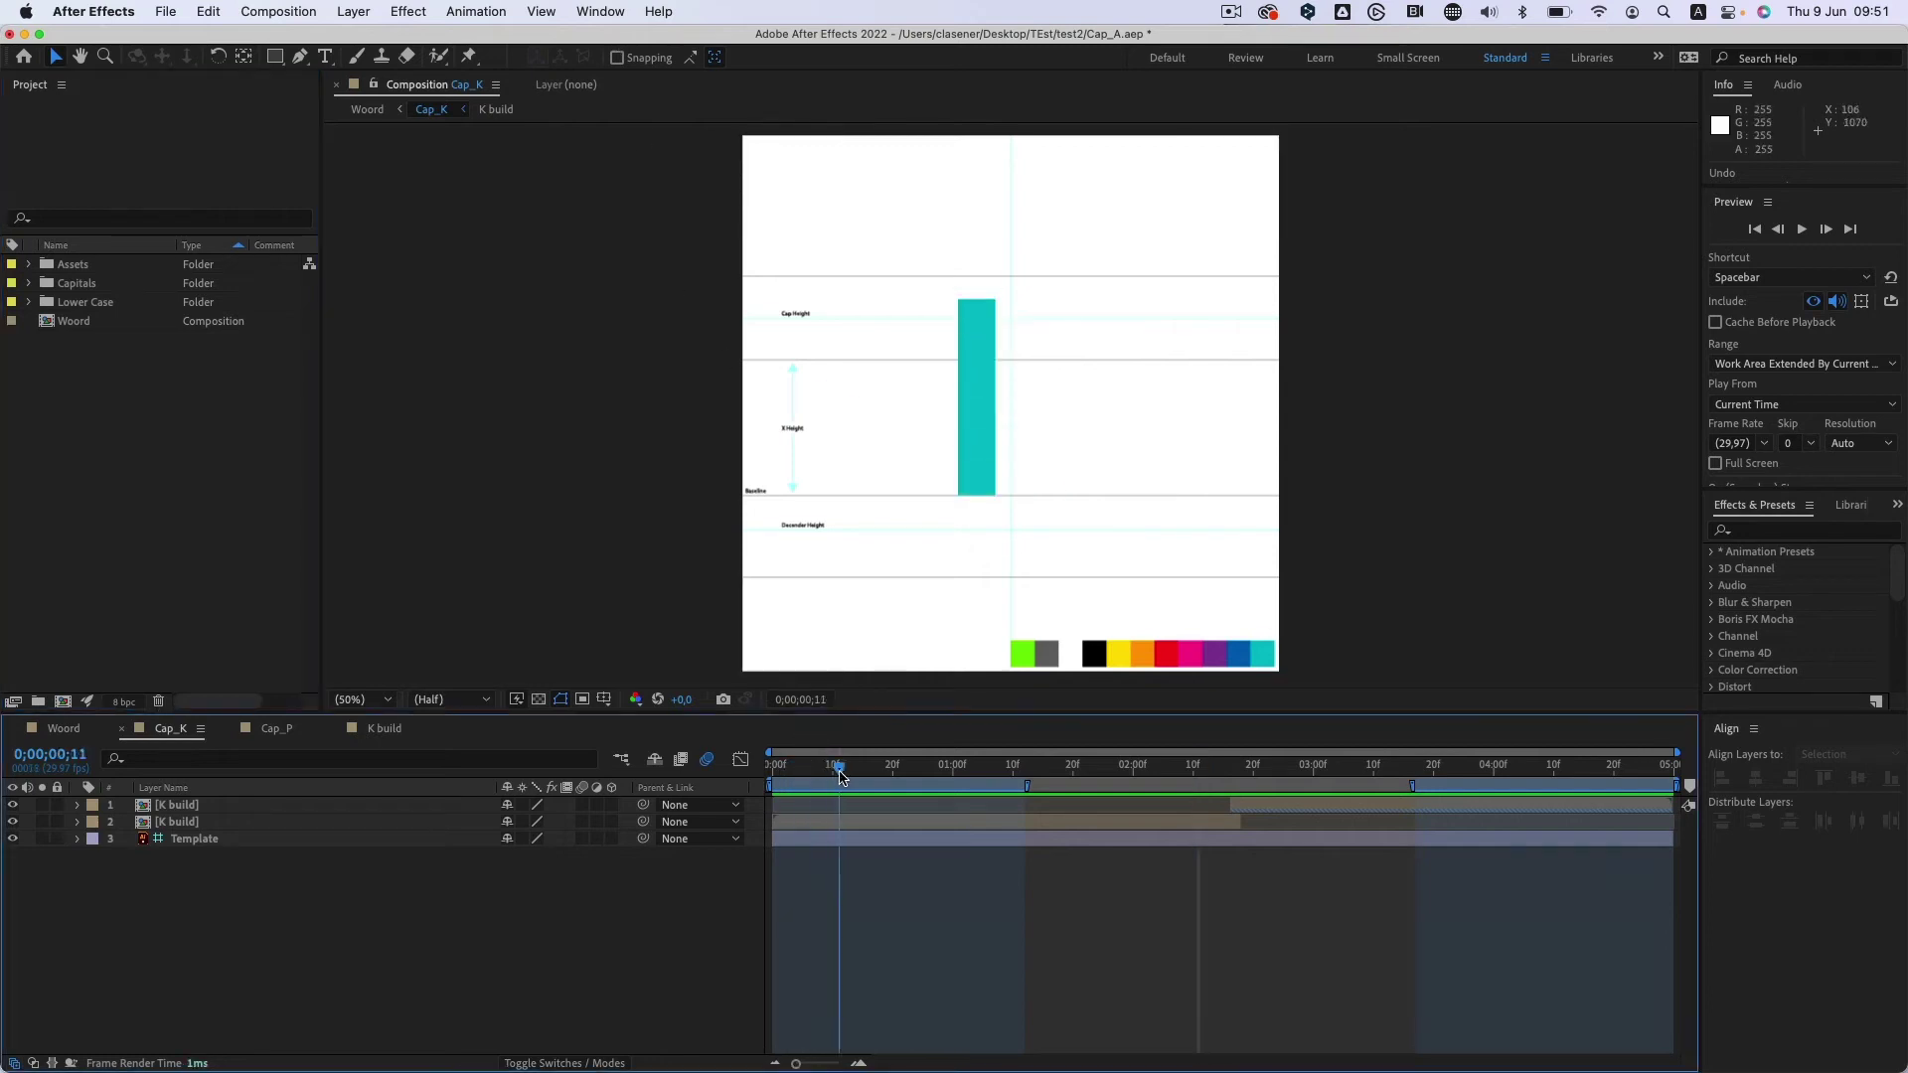
mouse_move(840, 775)
left_mouse_down()
mouse_move(1517, 781)
mouse_move(1205, 777)
left_mouse_up()
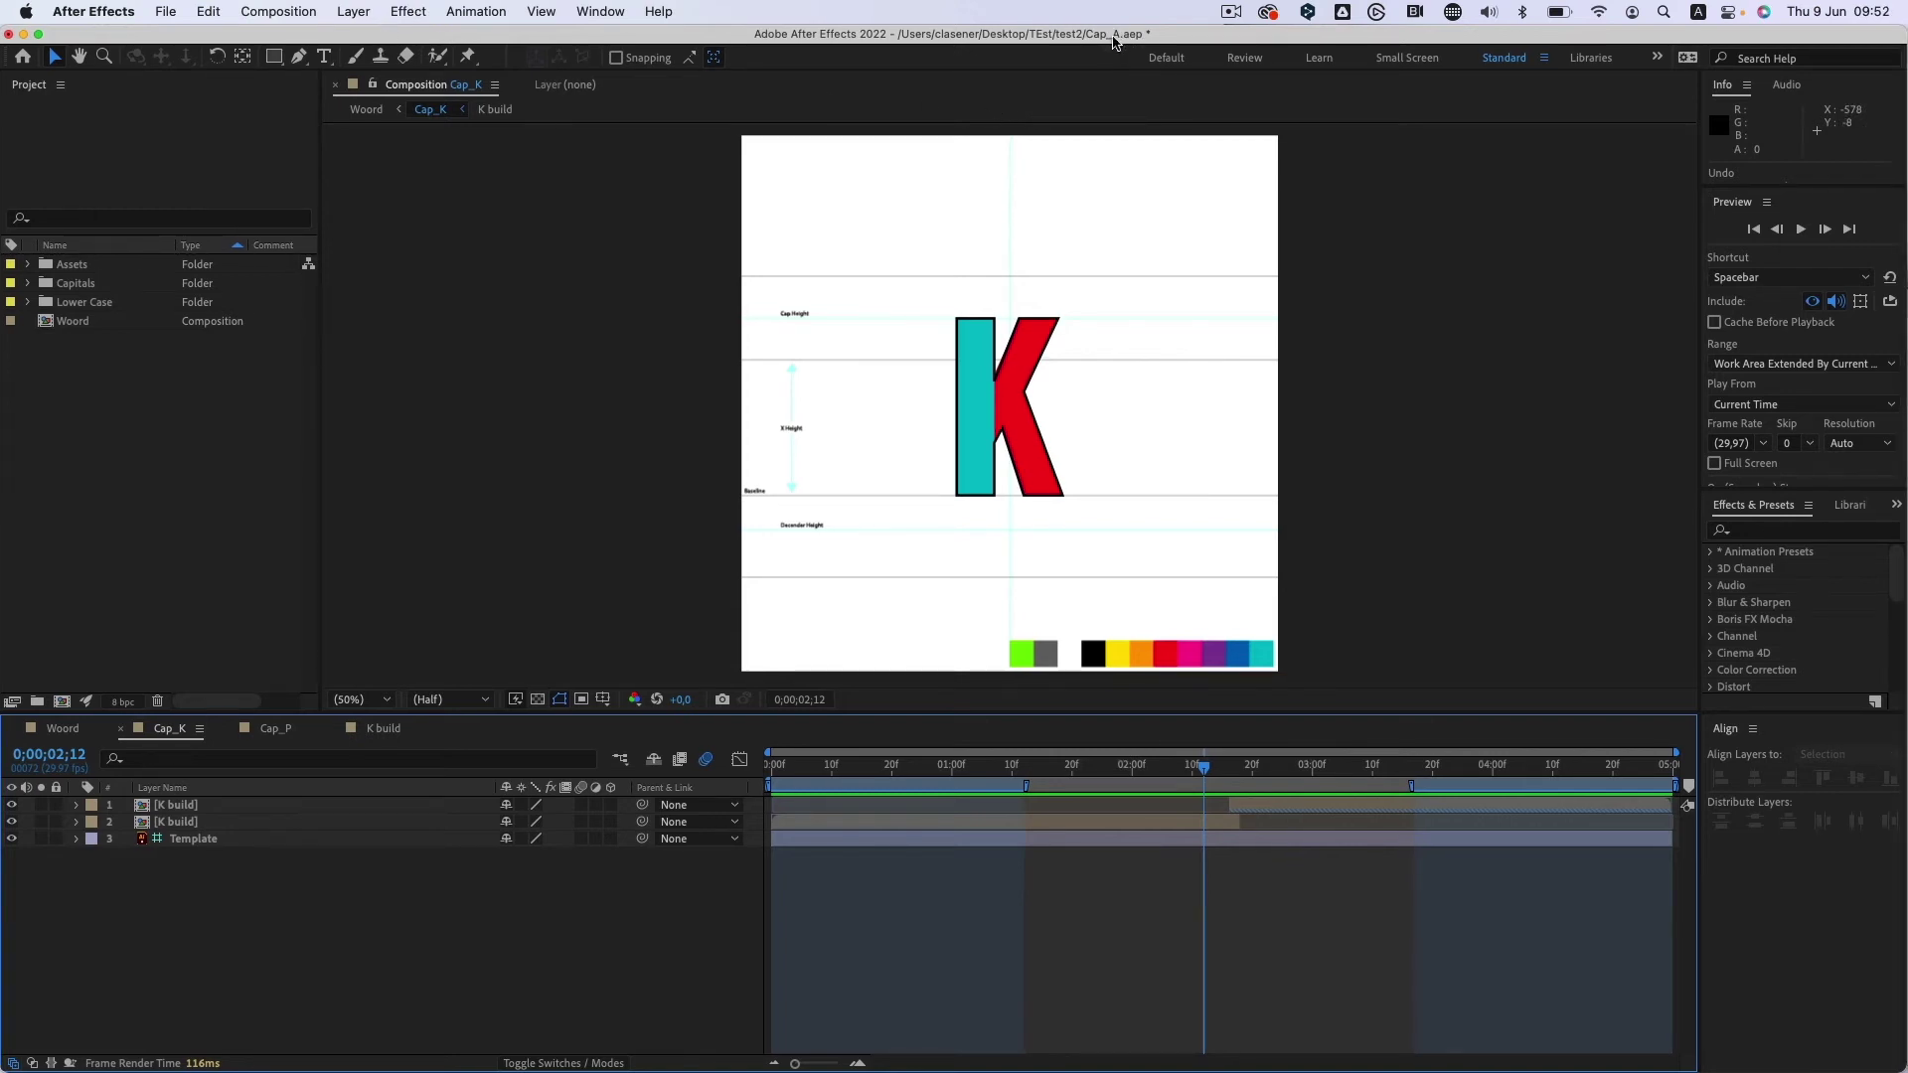
Save the project to the Desktop as a new .aep named with the student's name and K_L_A_P.
left_click(165, 13)
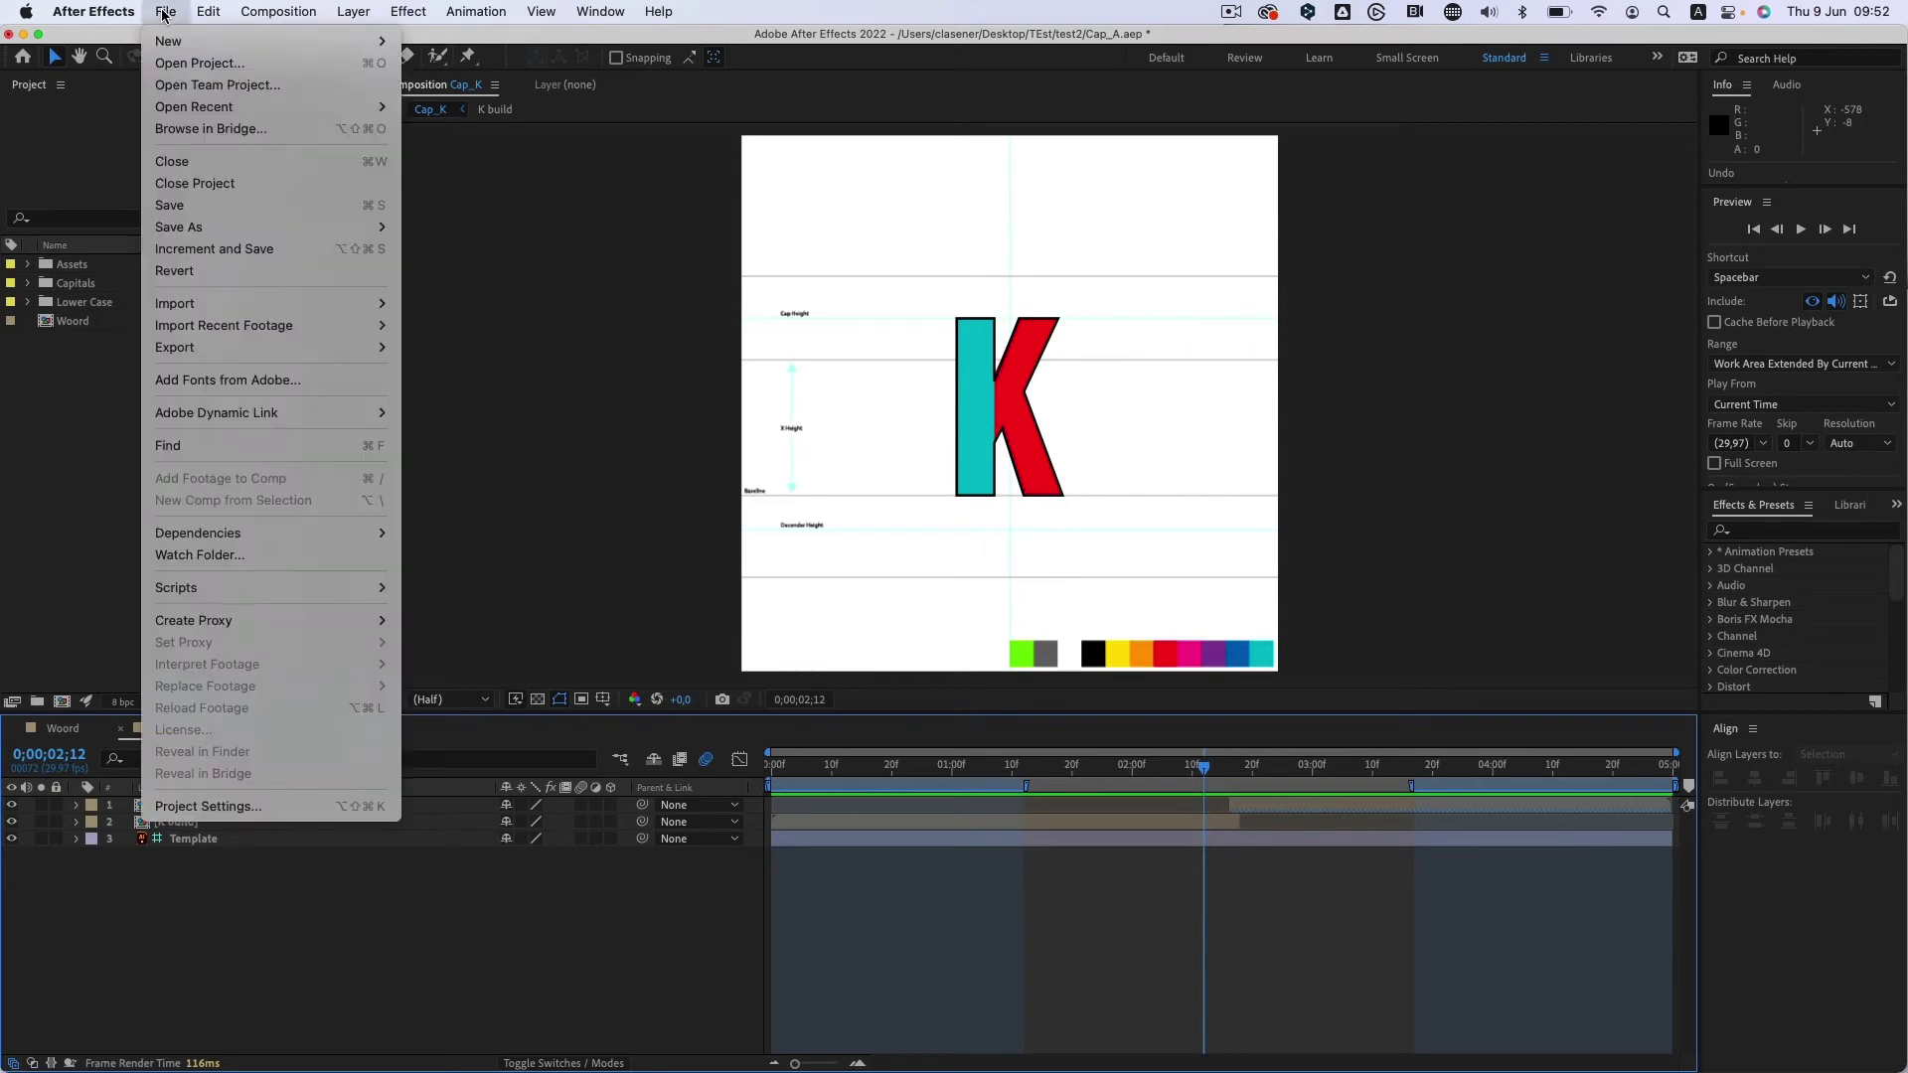
mouse_move(217, 231)
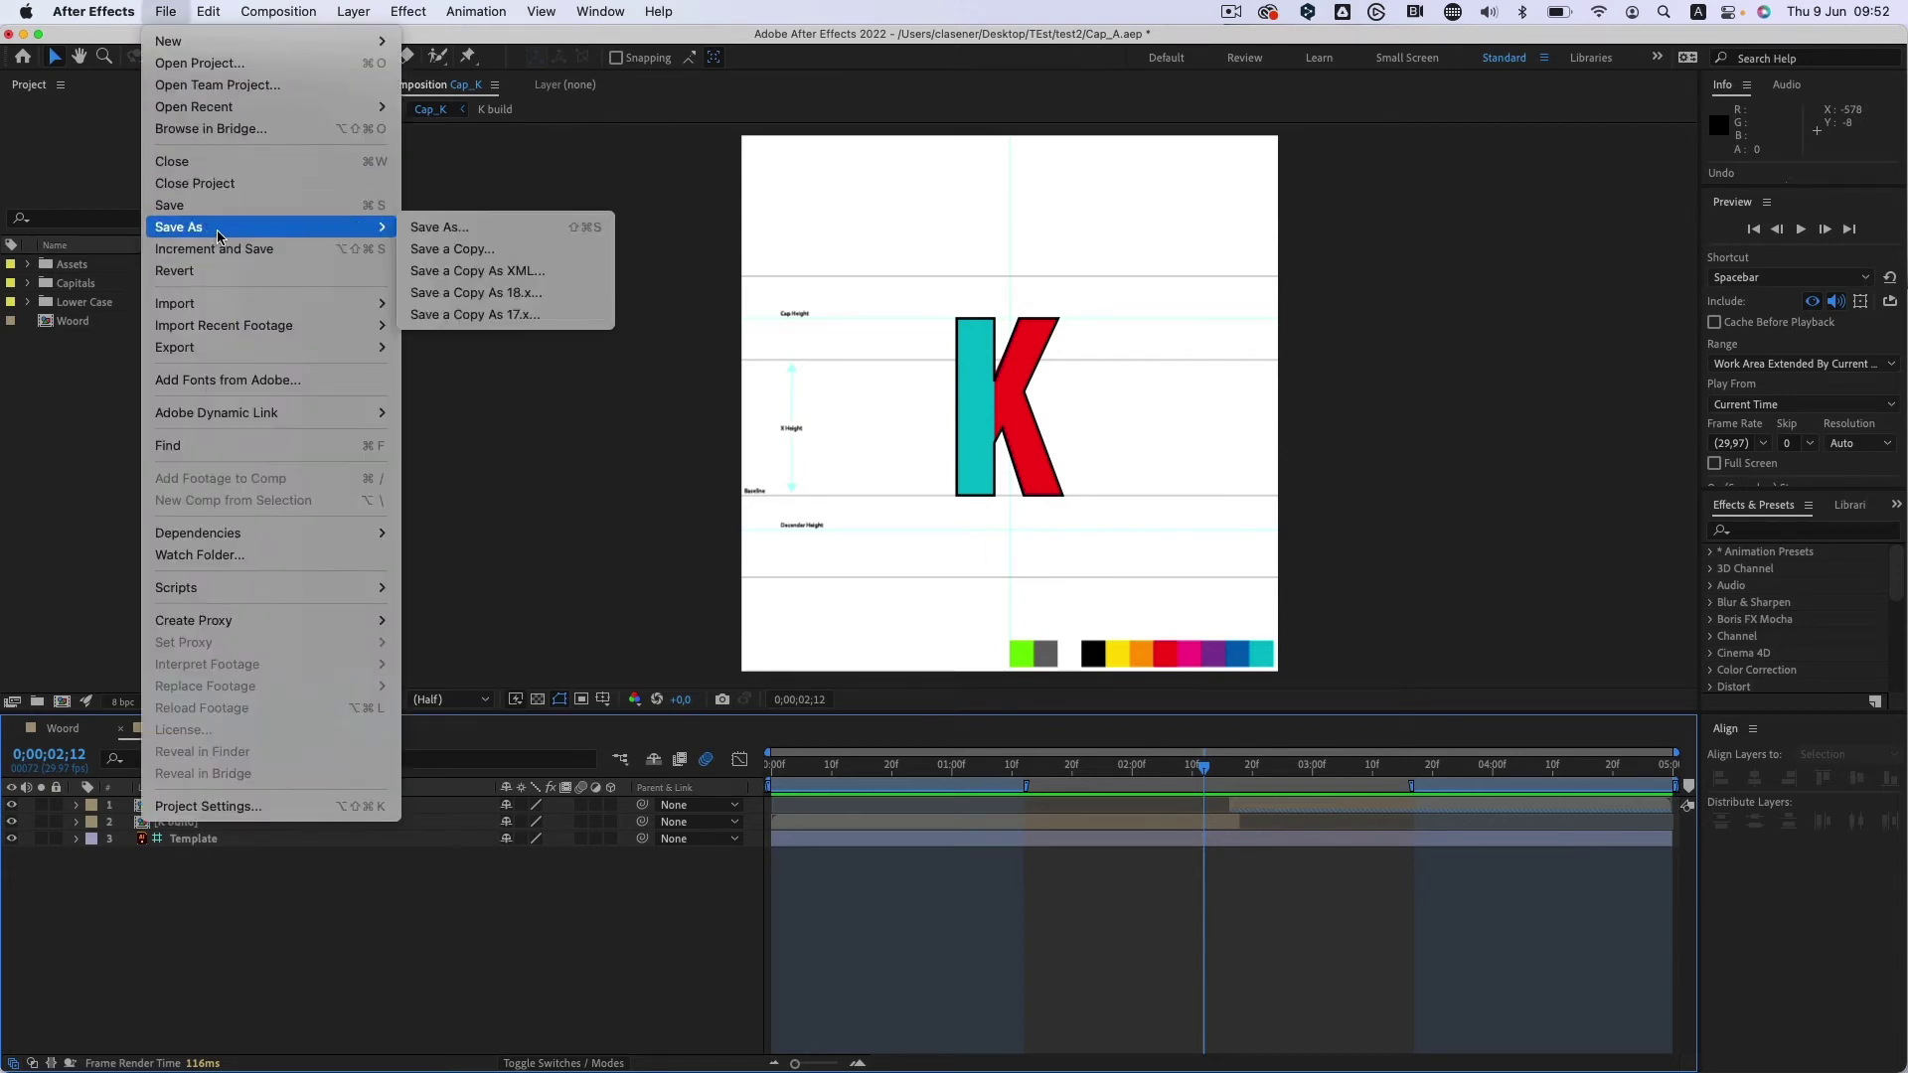
left_click(439, 228)
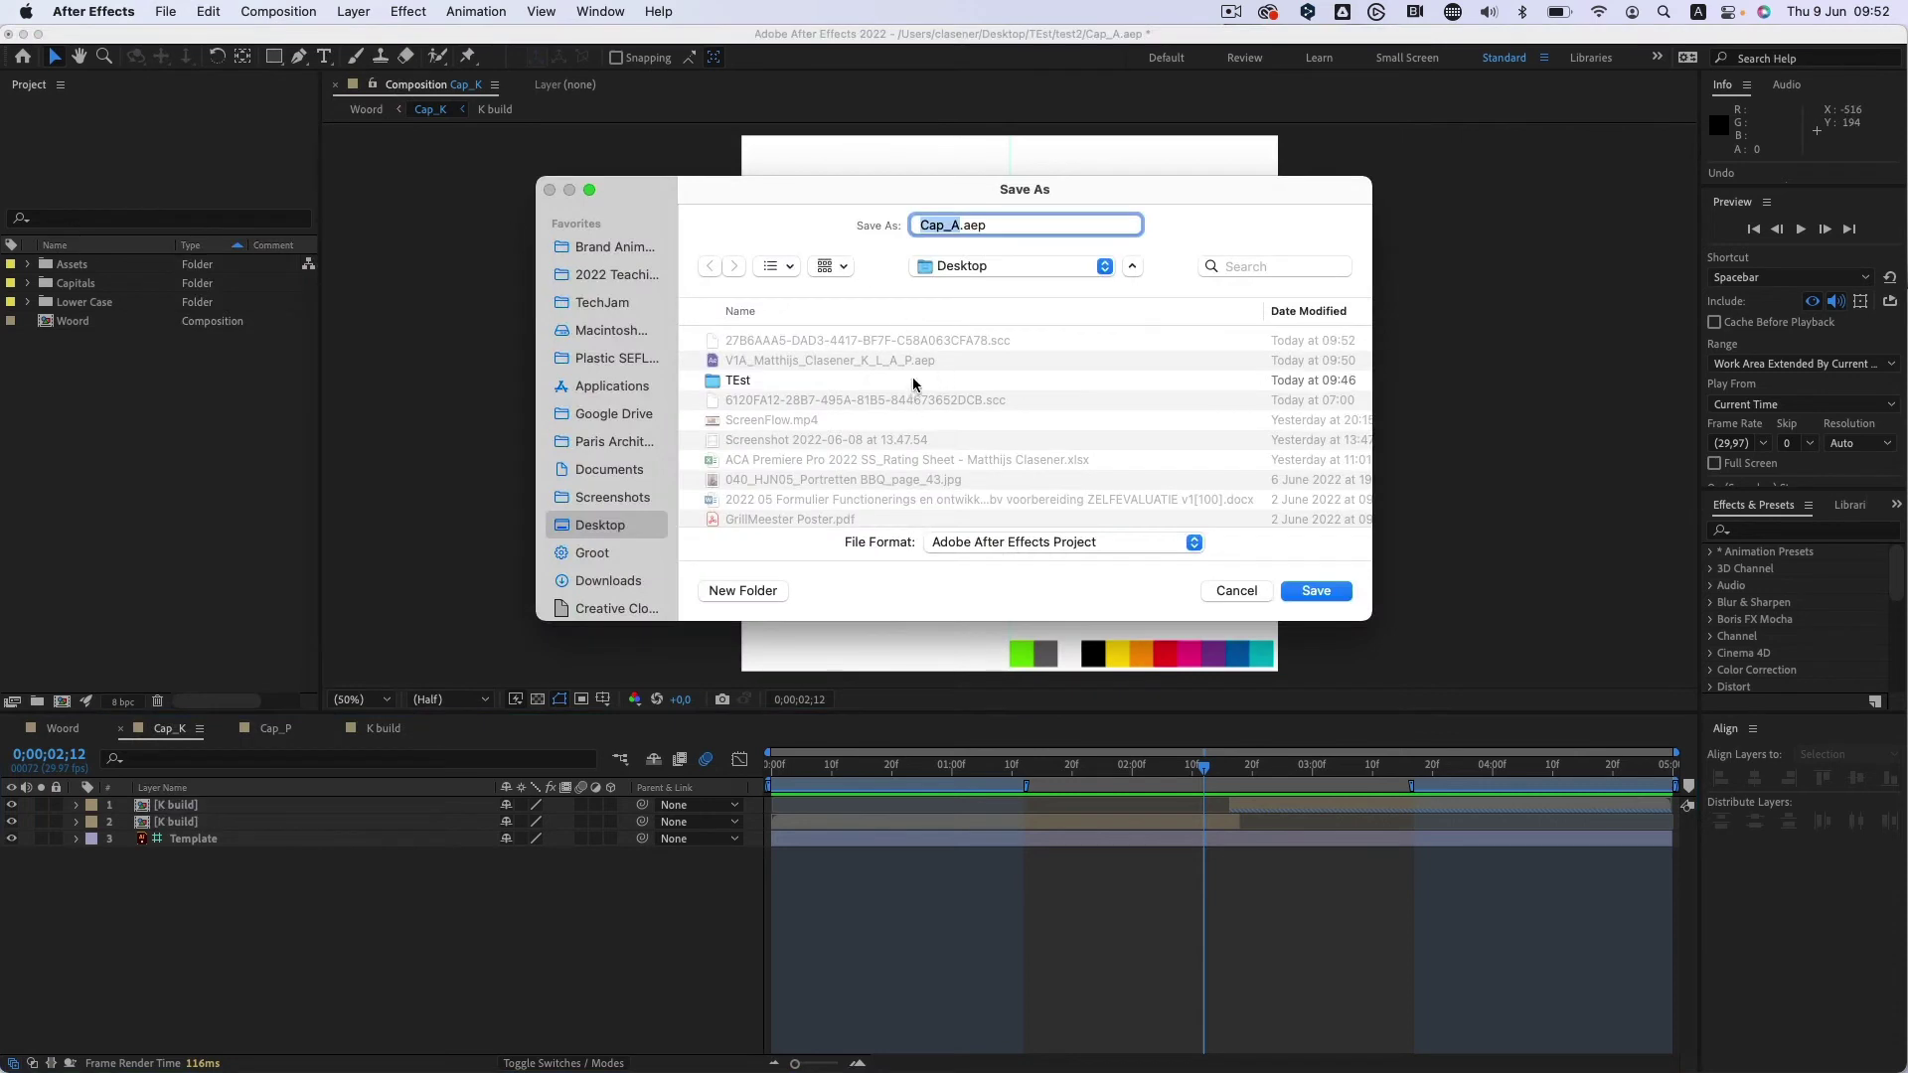
left_click(909, 359)
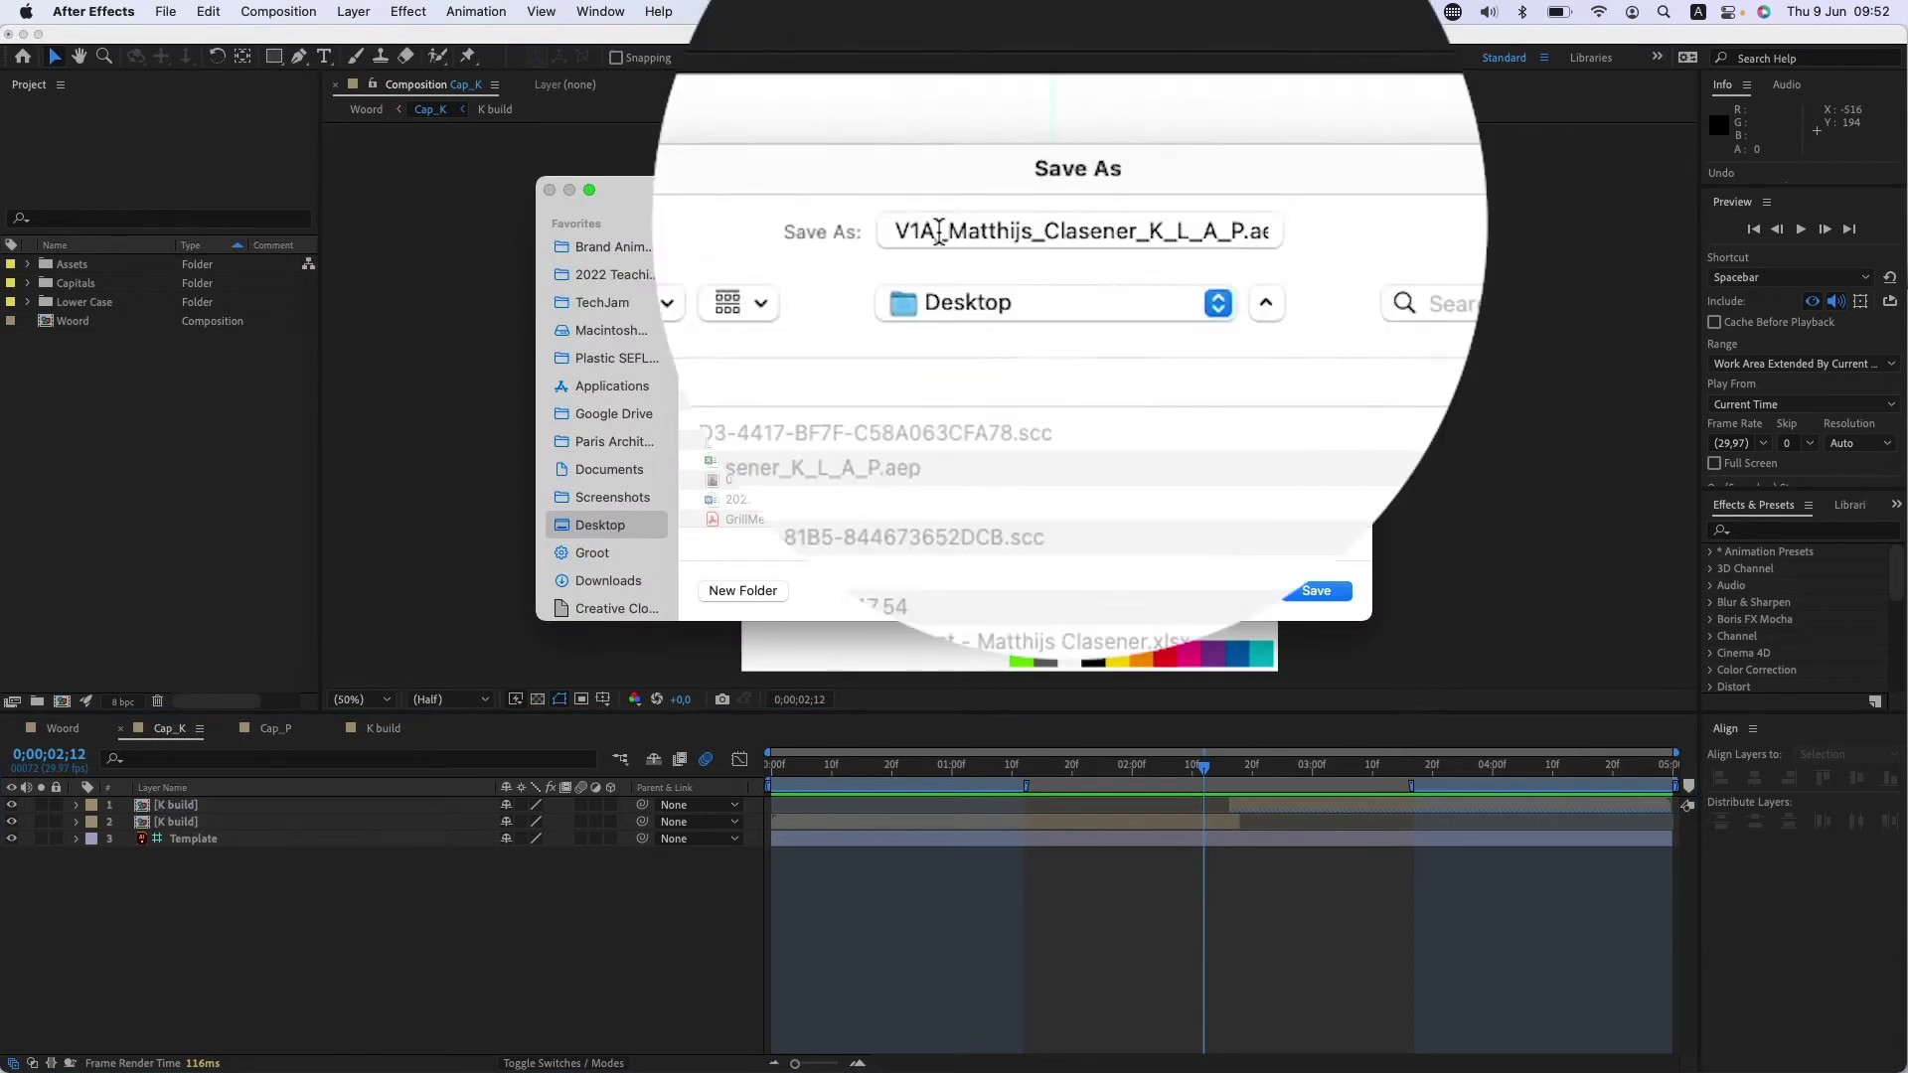
double_click(909, 232)
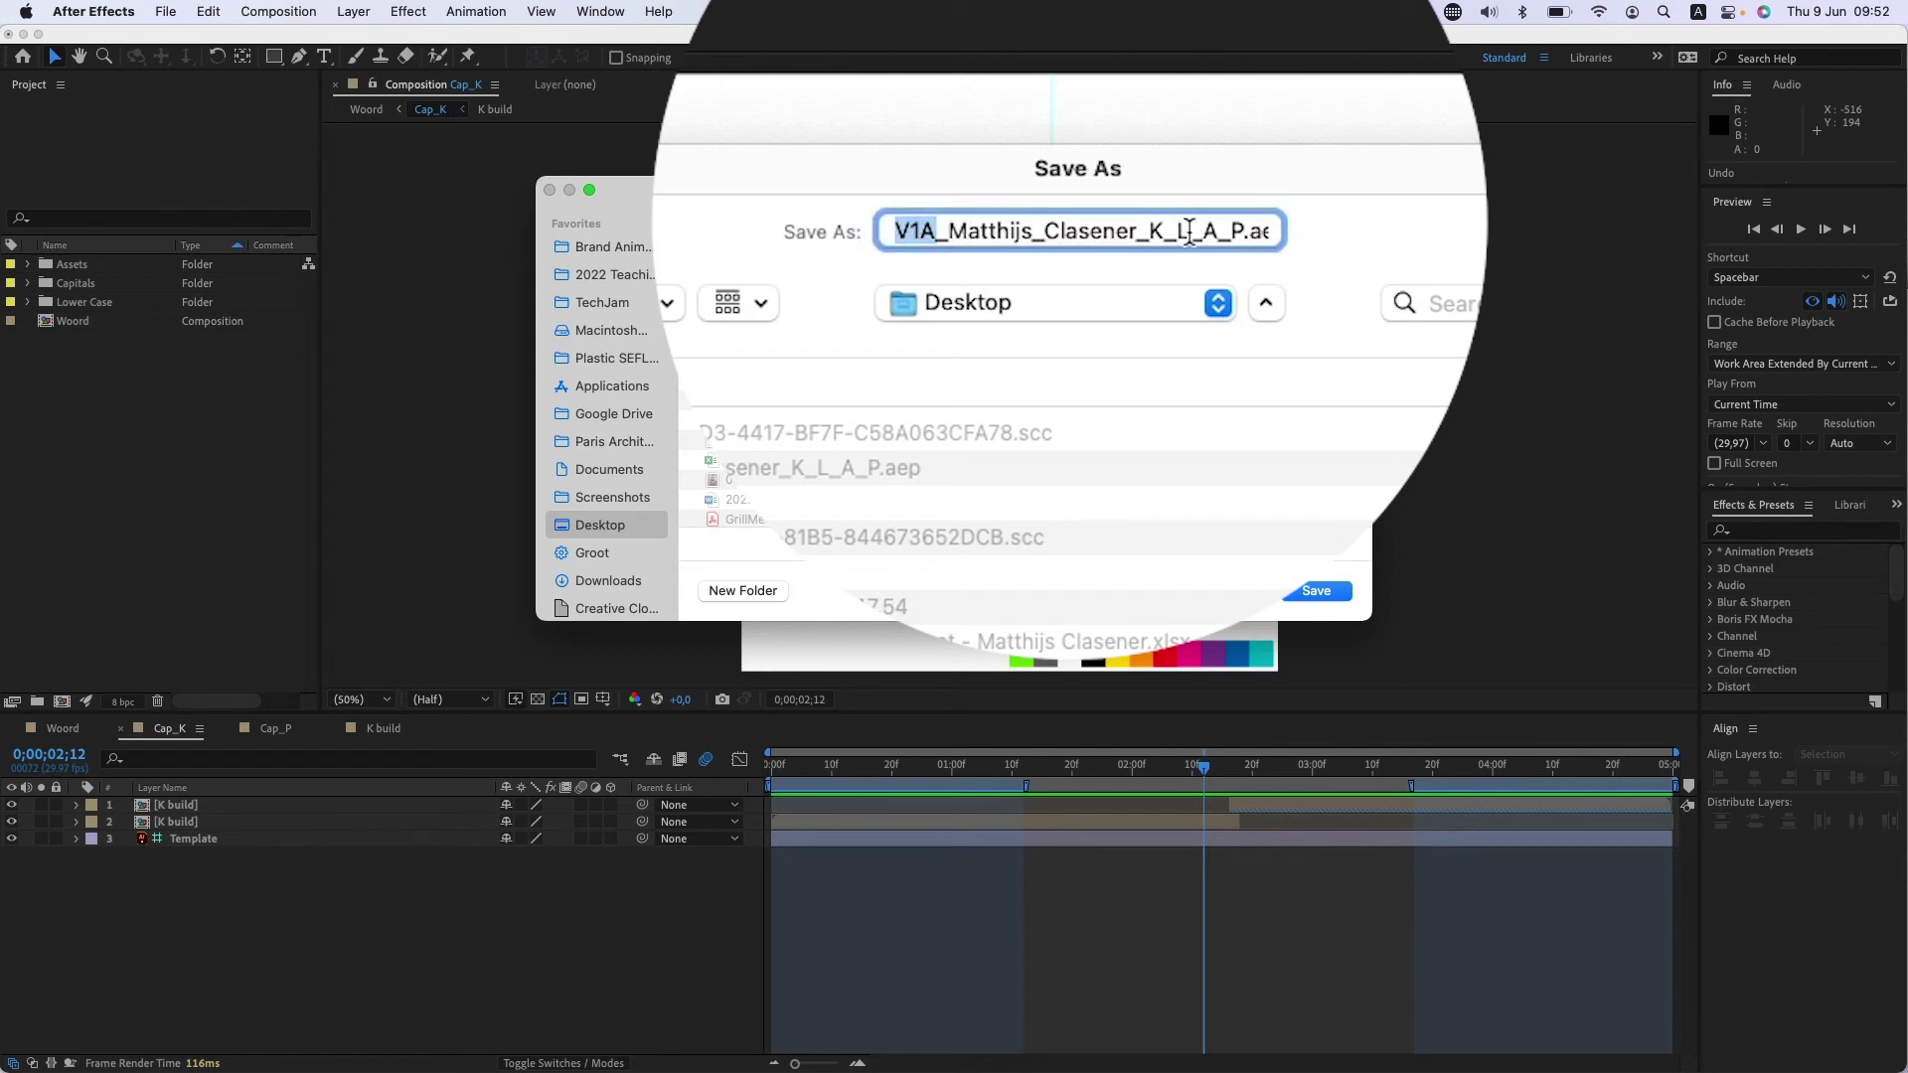
left_click_drag(1150, 237, 1244, 236)
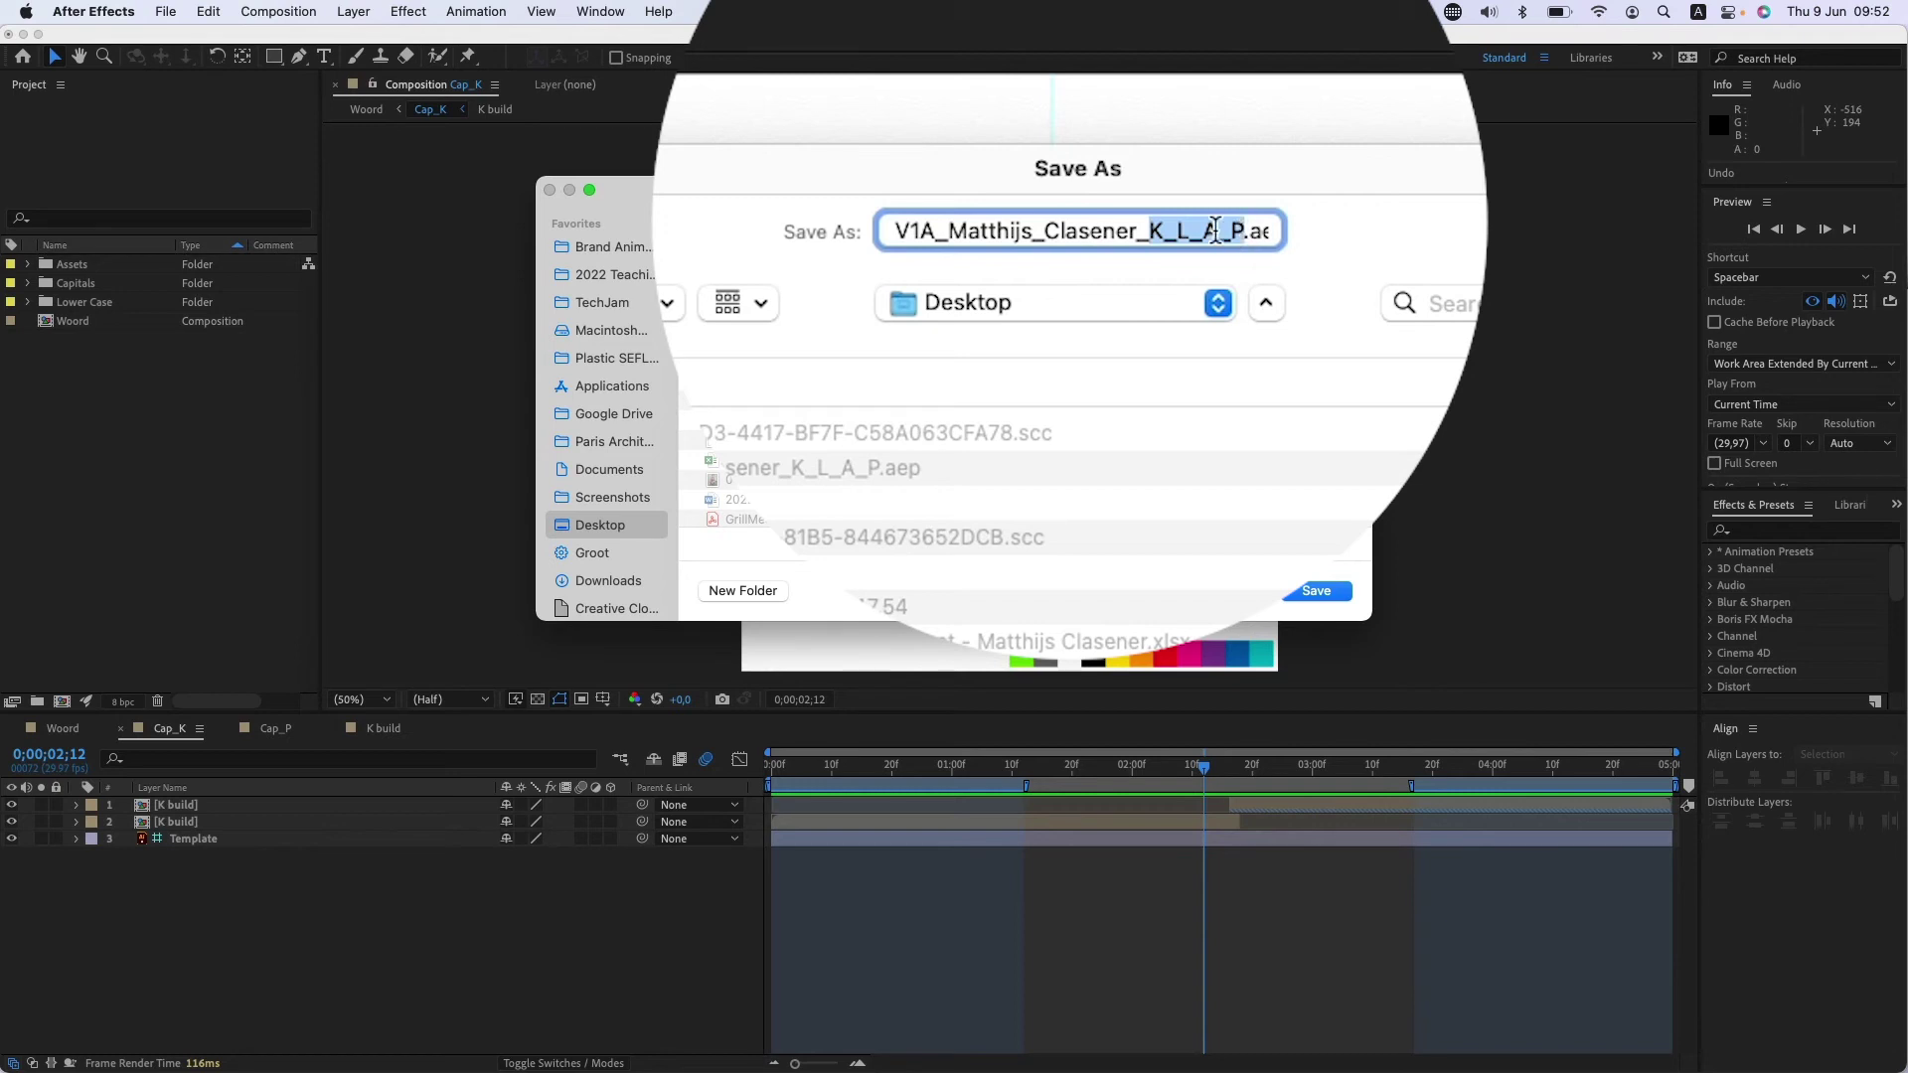
left_click(1145, 233)
left_click_drag(1145, 233, 1245, 233)
left_click(1332, 594)
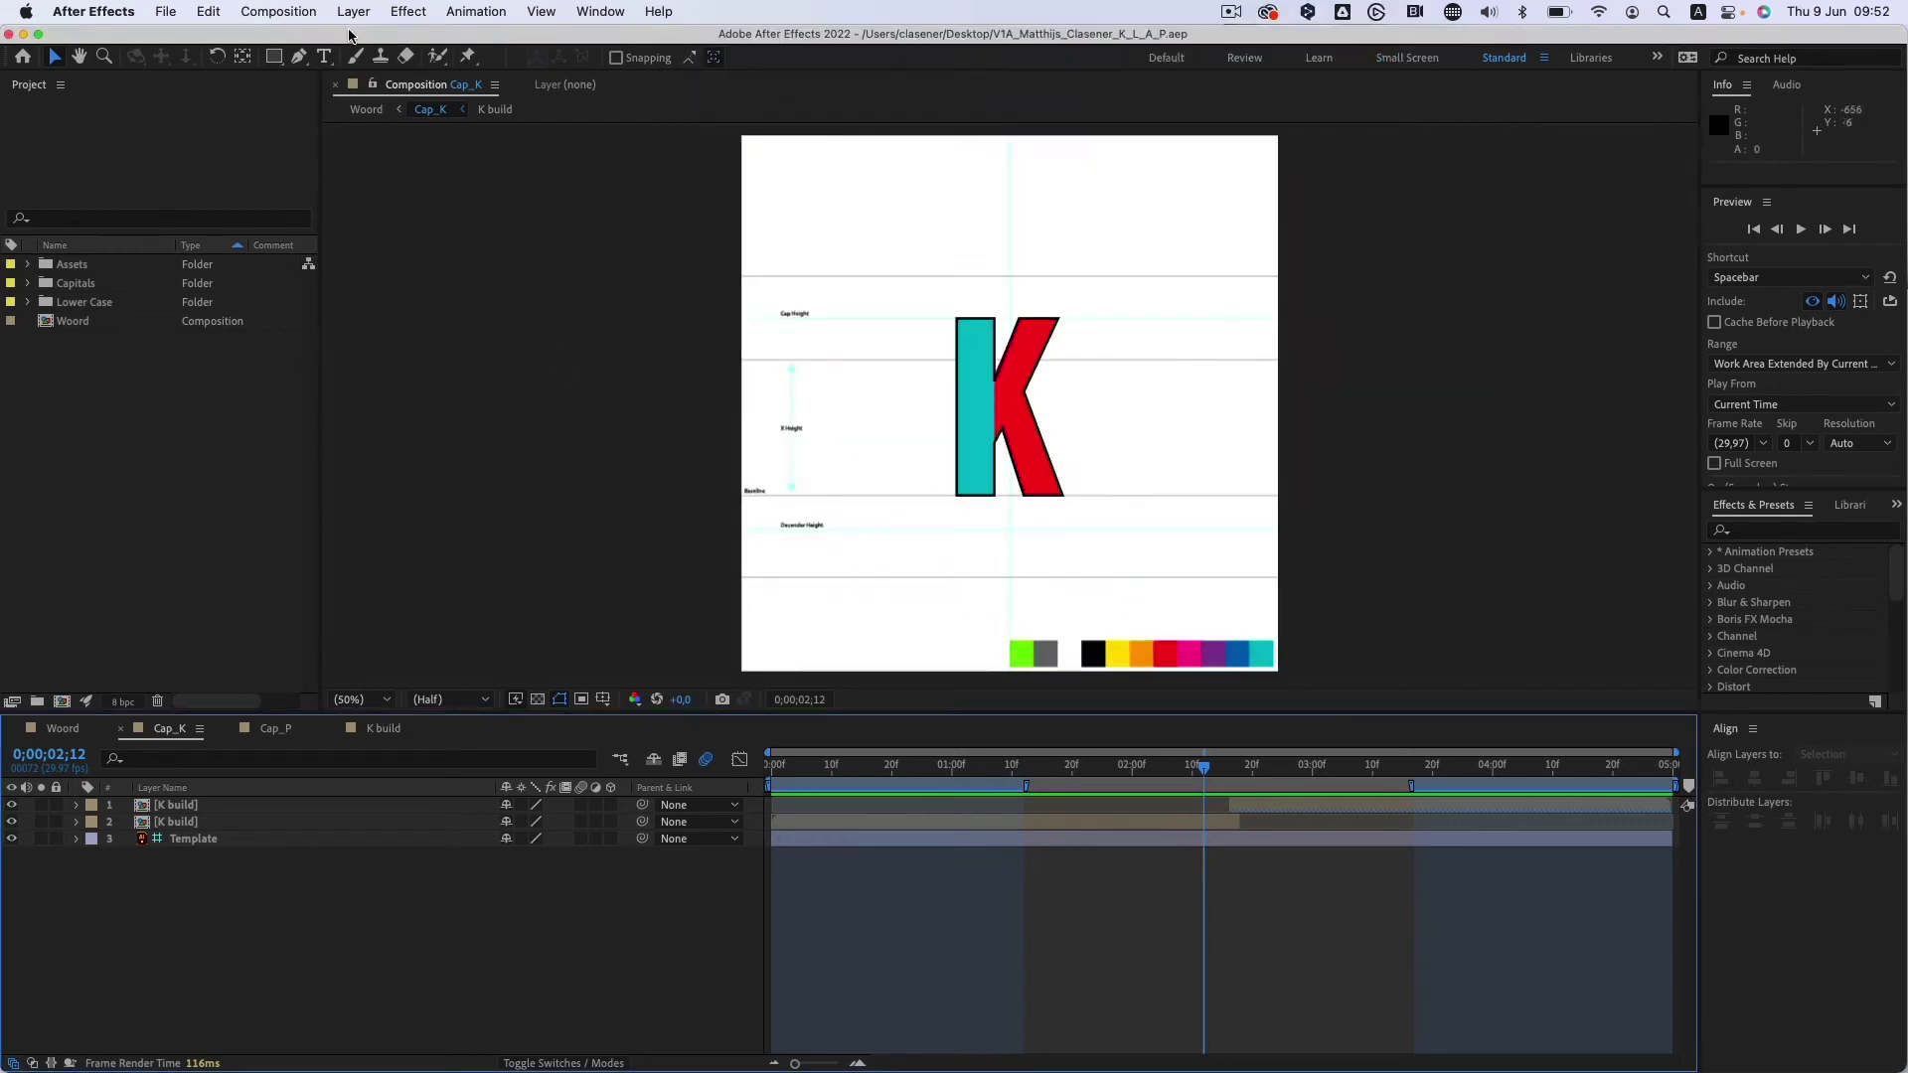
Remove unused footage, deleting 11 items and leaving only Assets, Capitals and Woord.
left_click(166, 12)
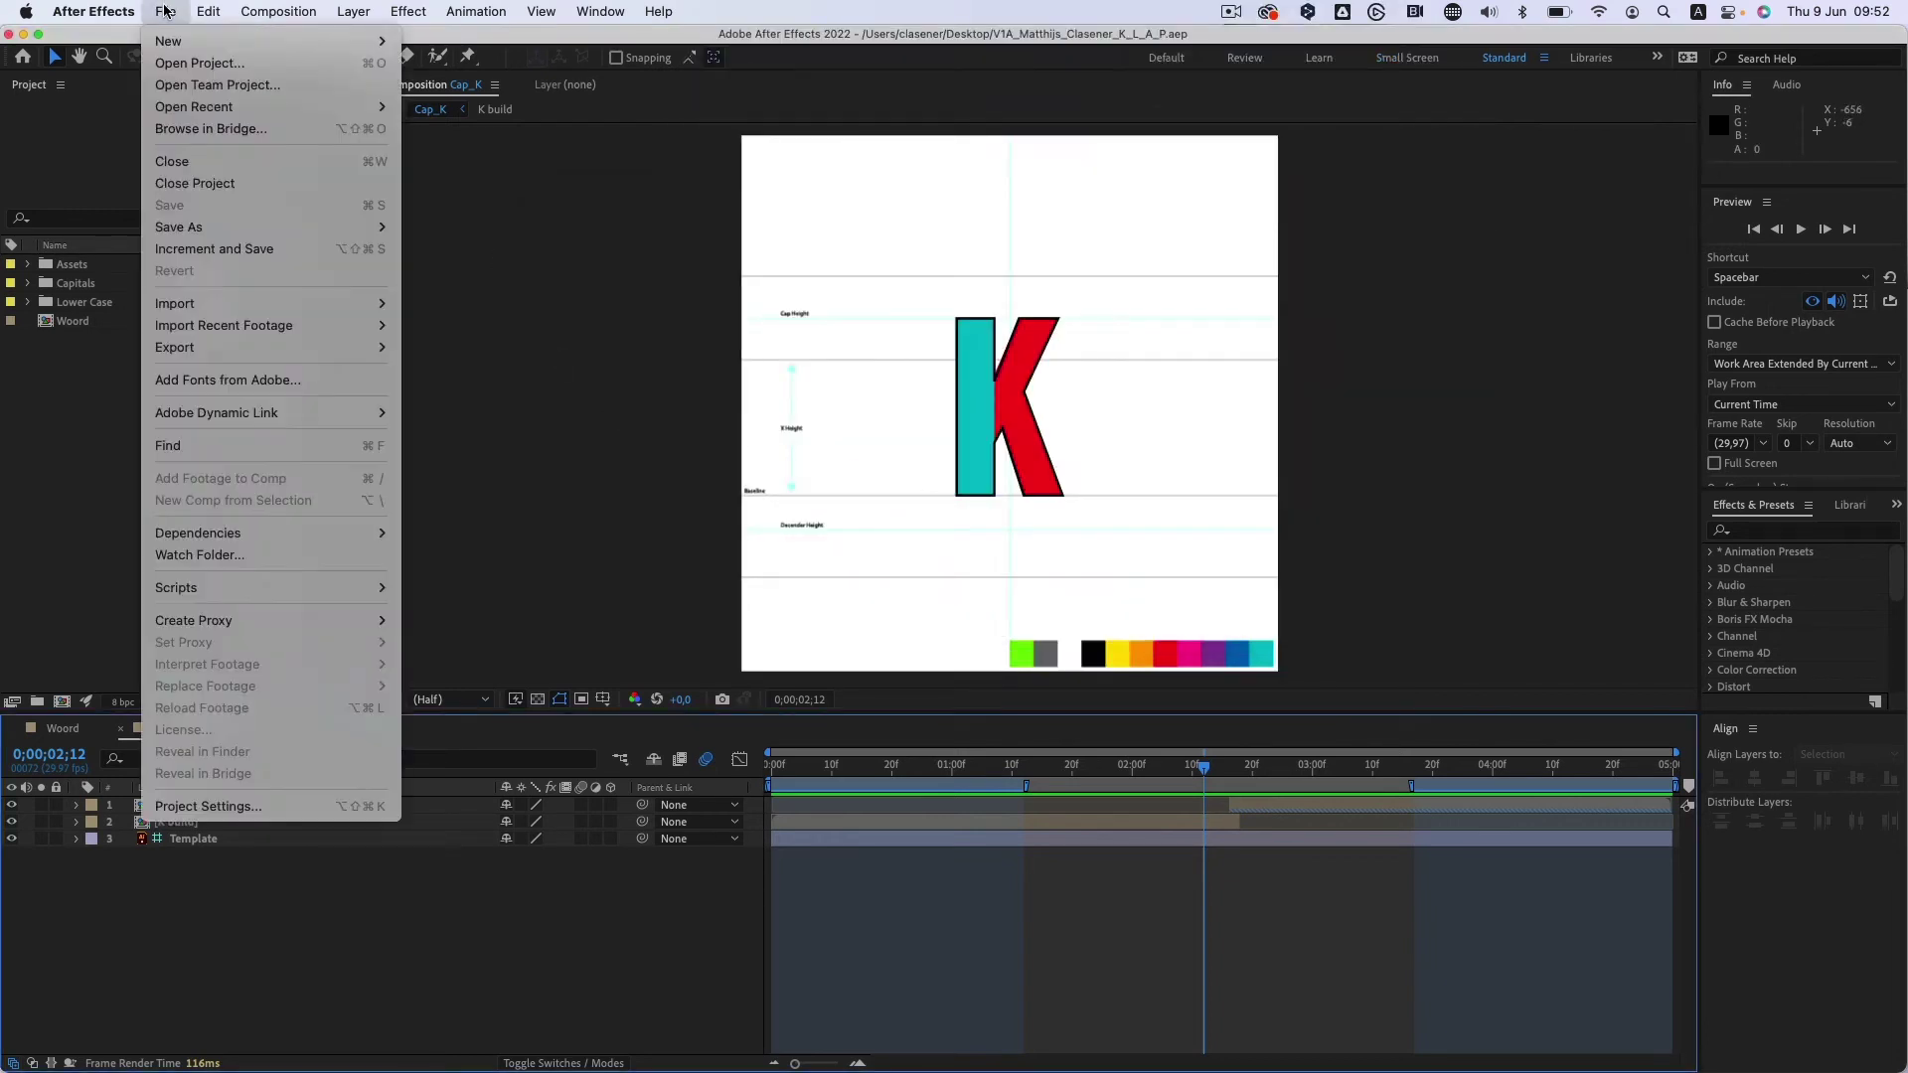
mouse_move(211, 533)
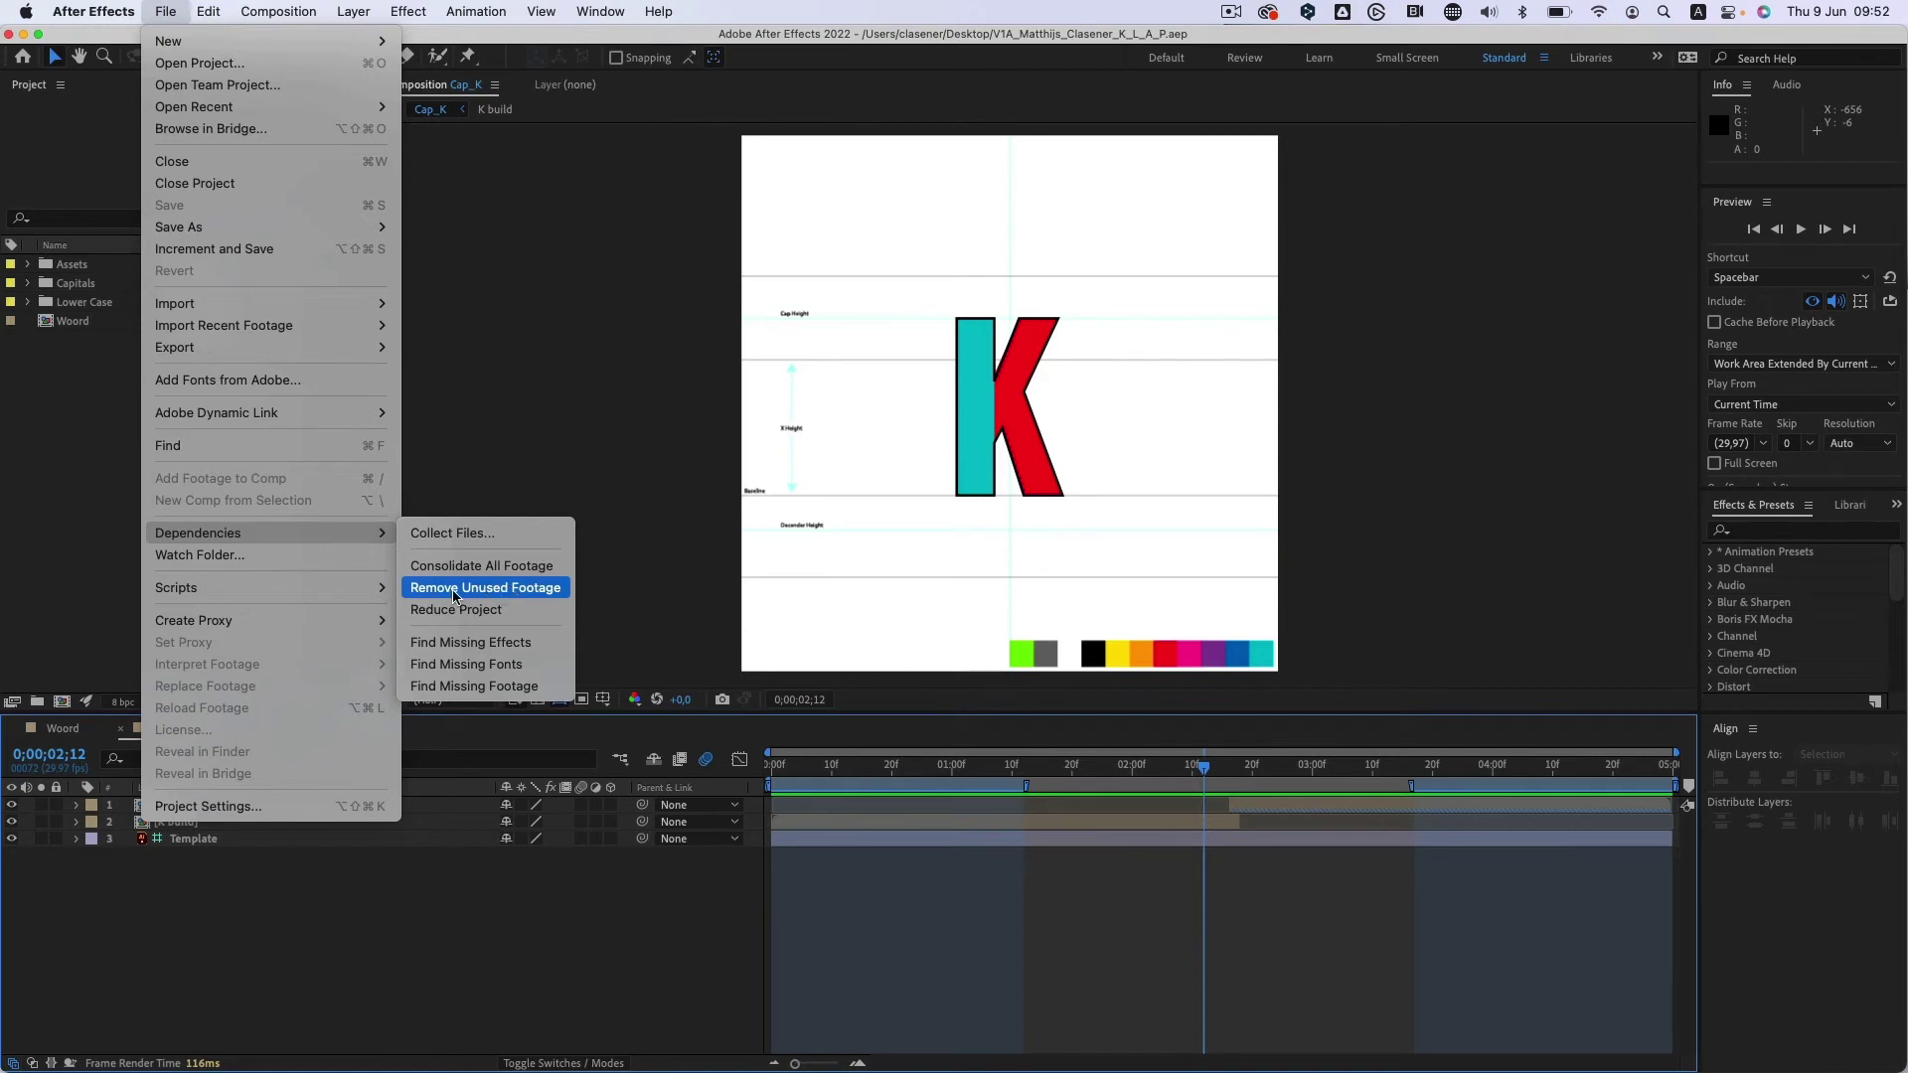
left_click(524, 595)
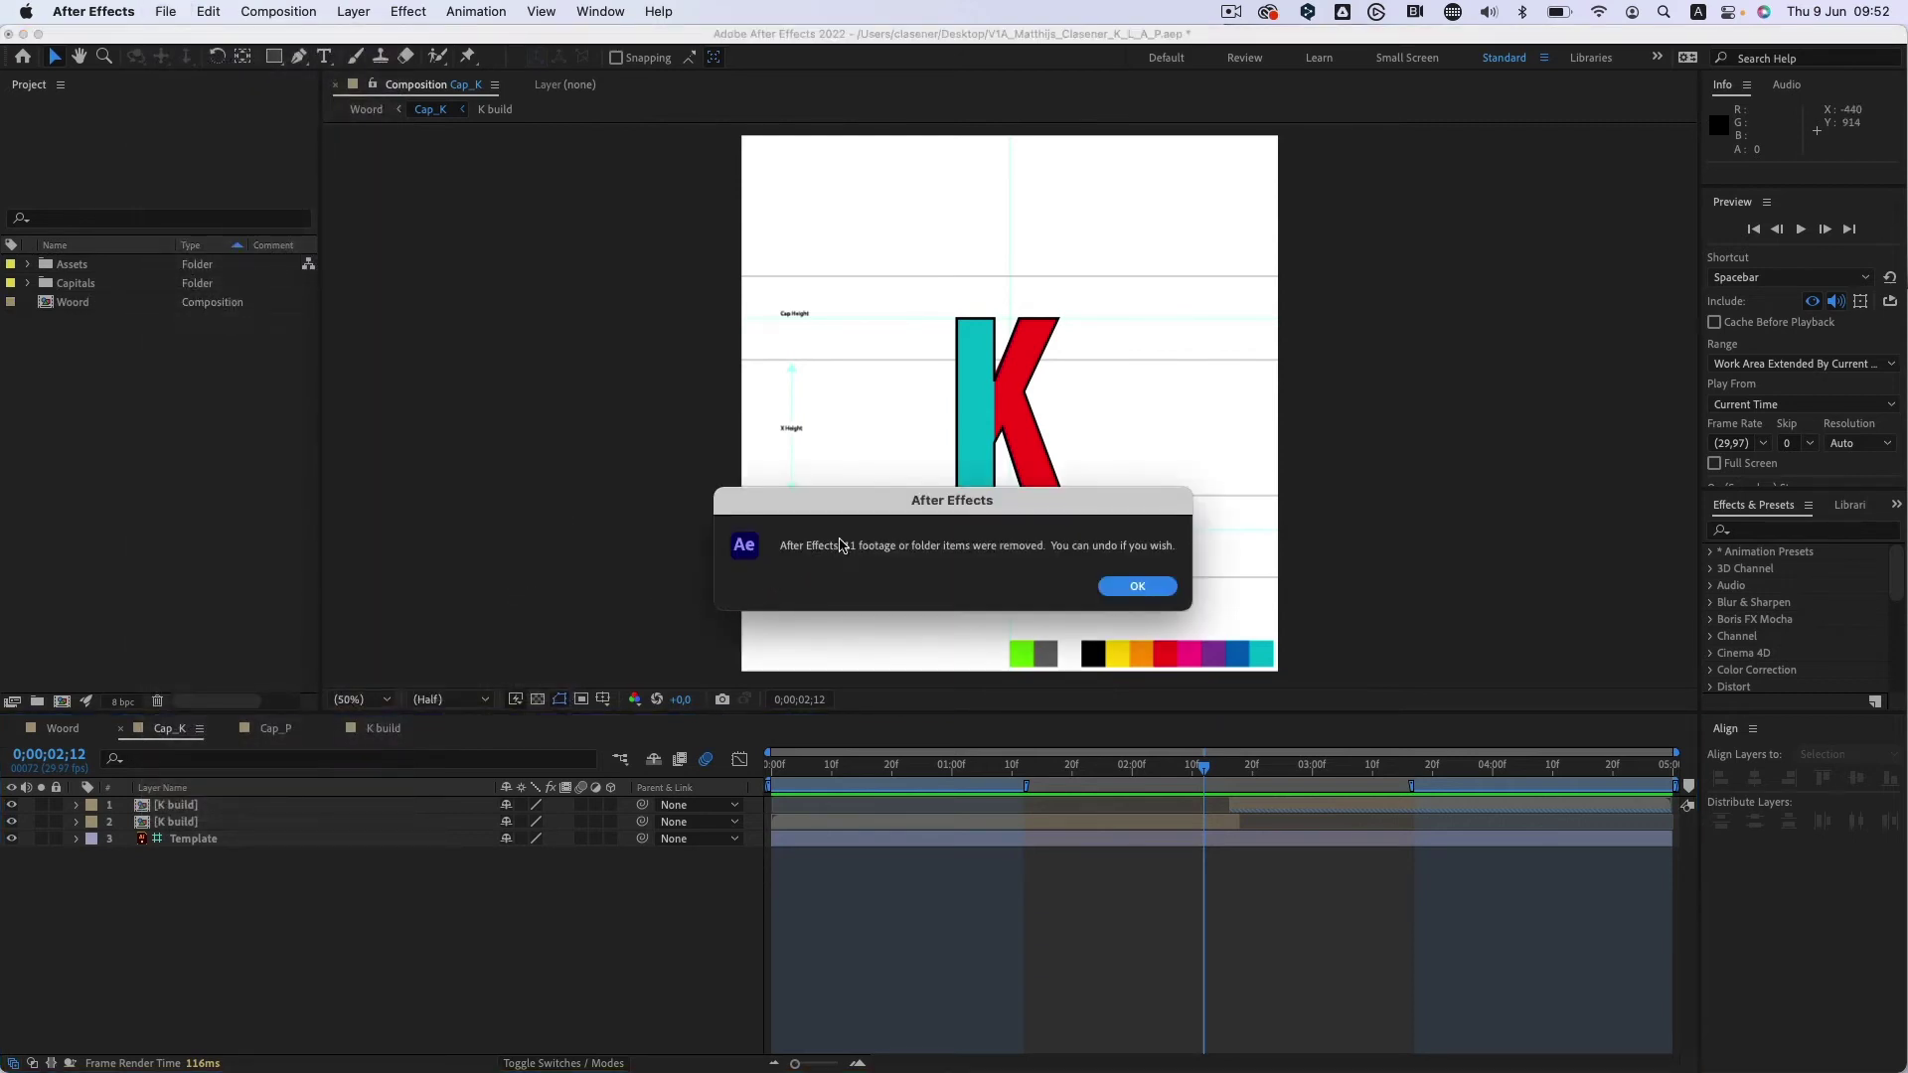
left_click(1133, 587)
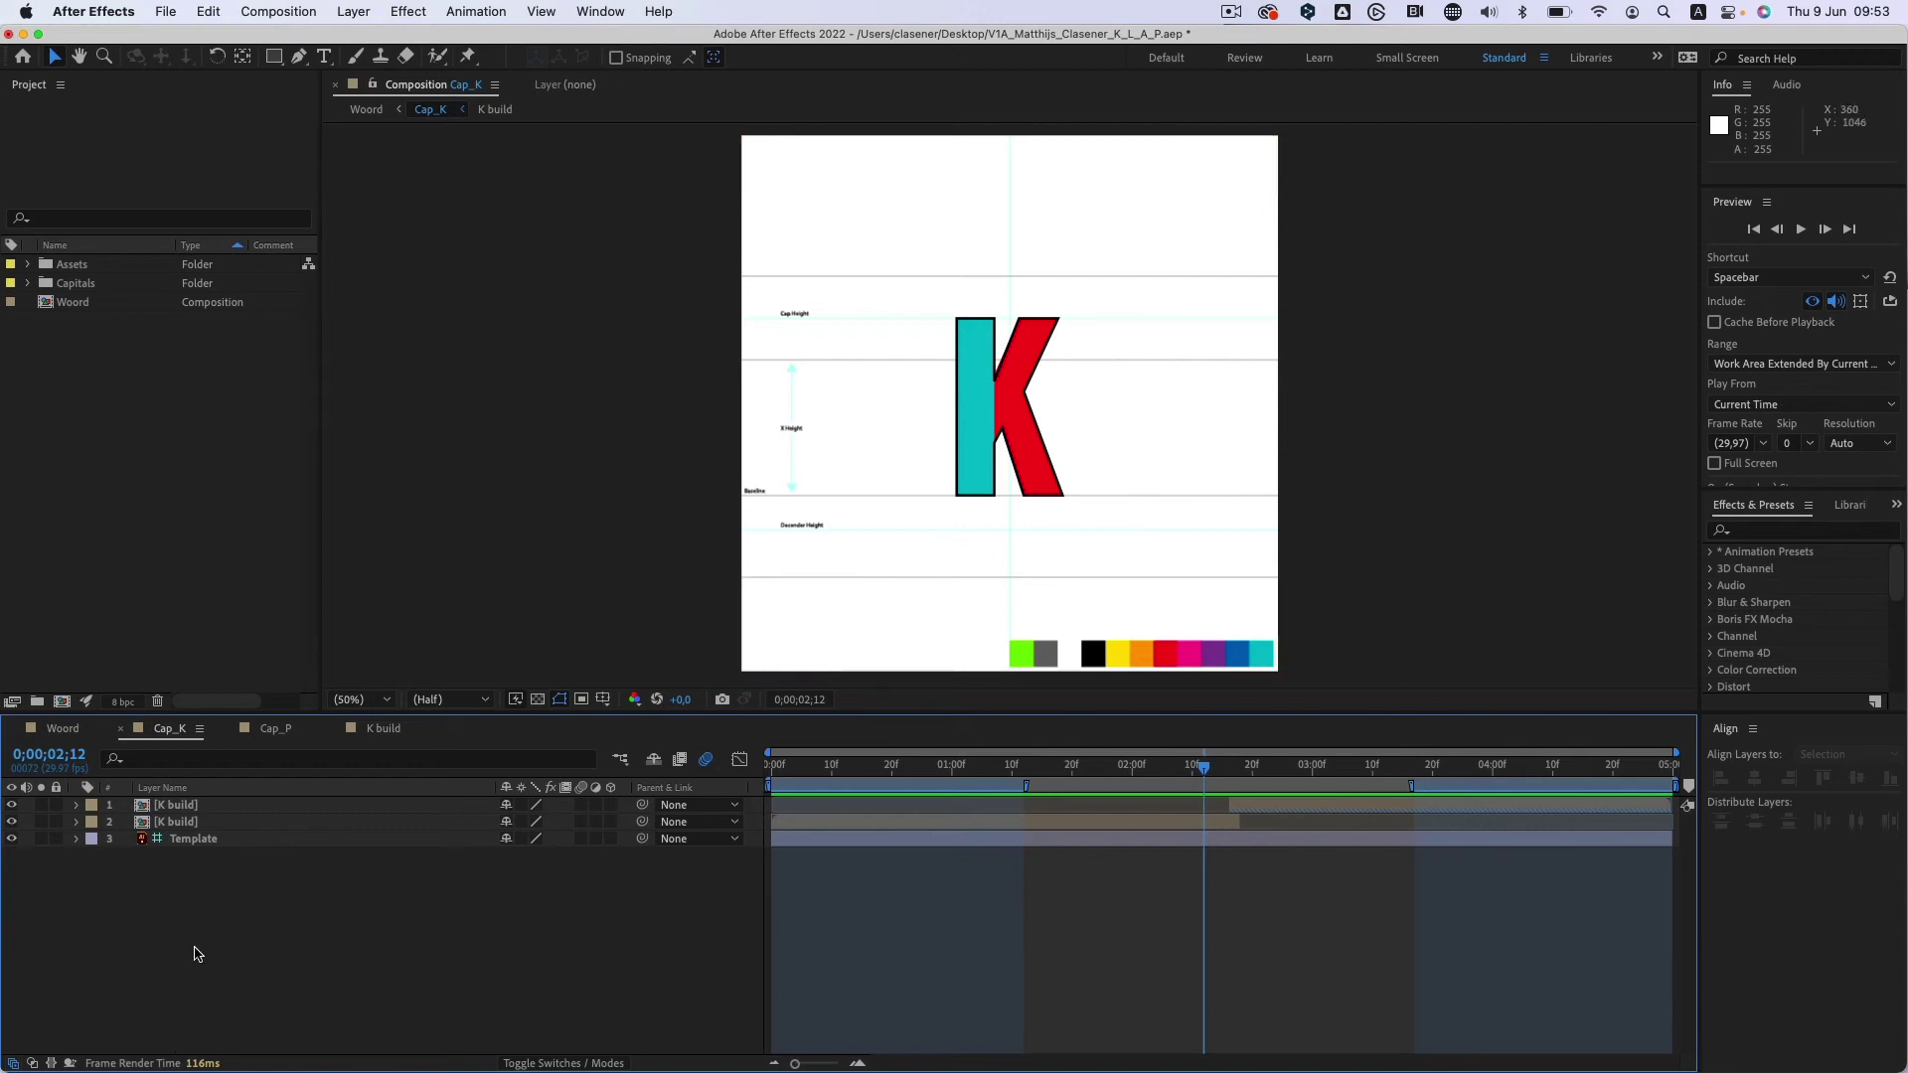
Start Collect Files, saving the project first, collecting all source files and adding no comments.
left_click(169, 11)
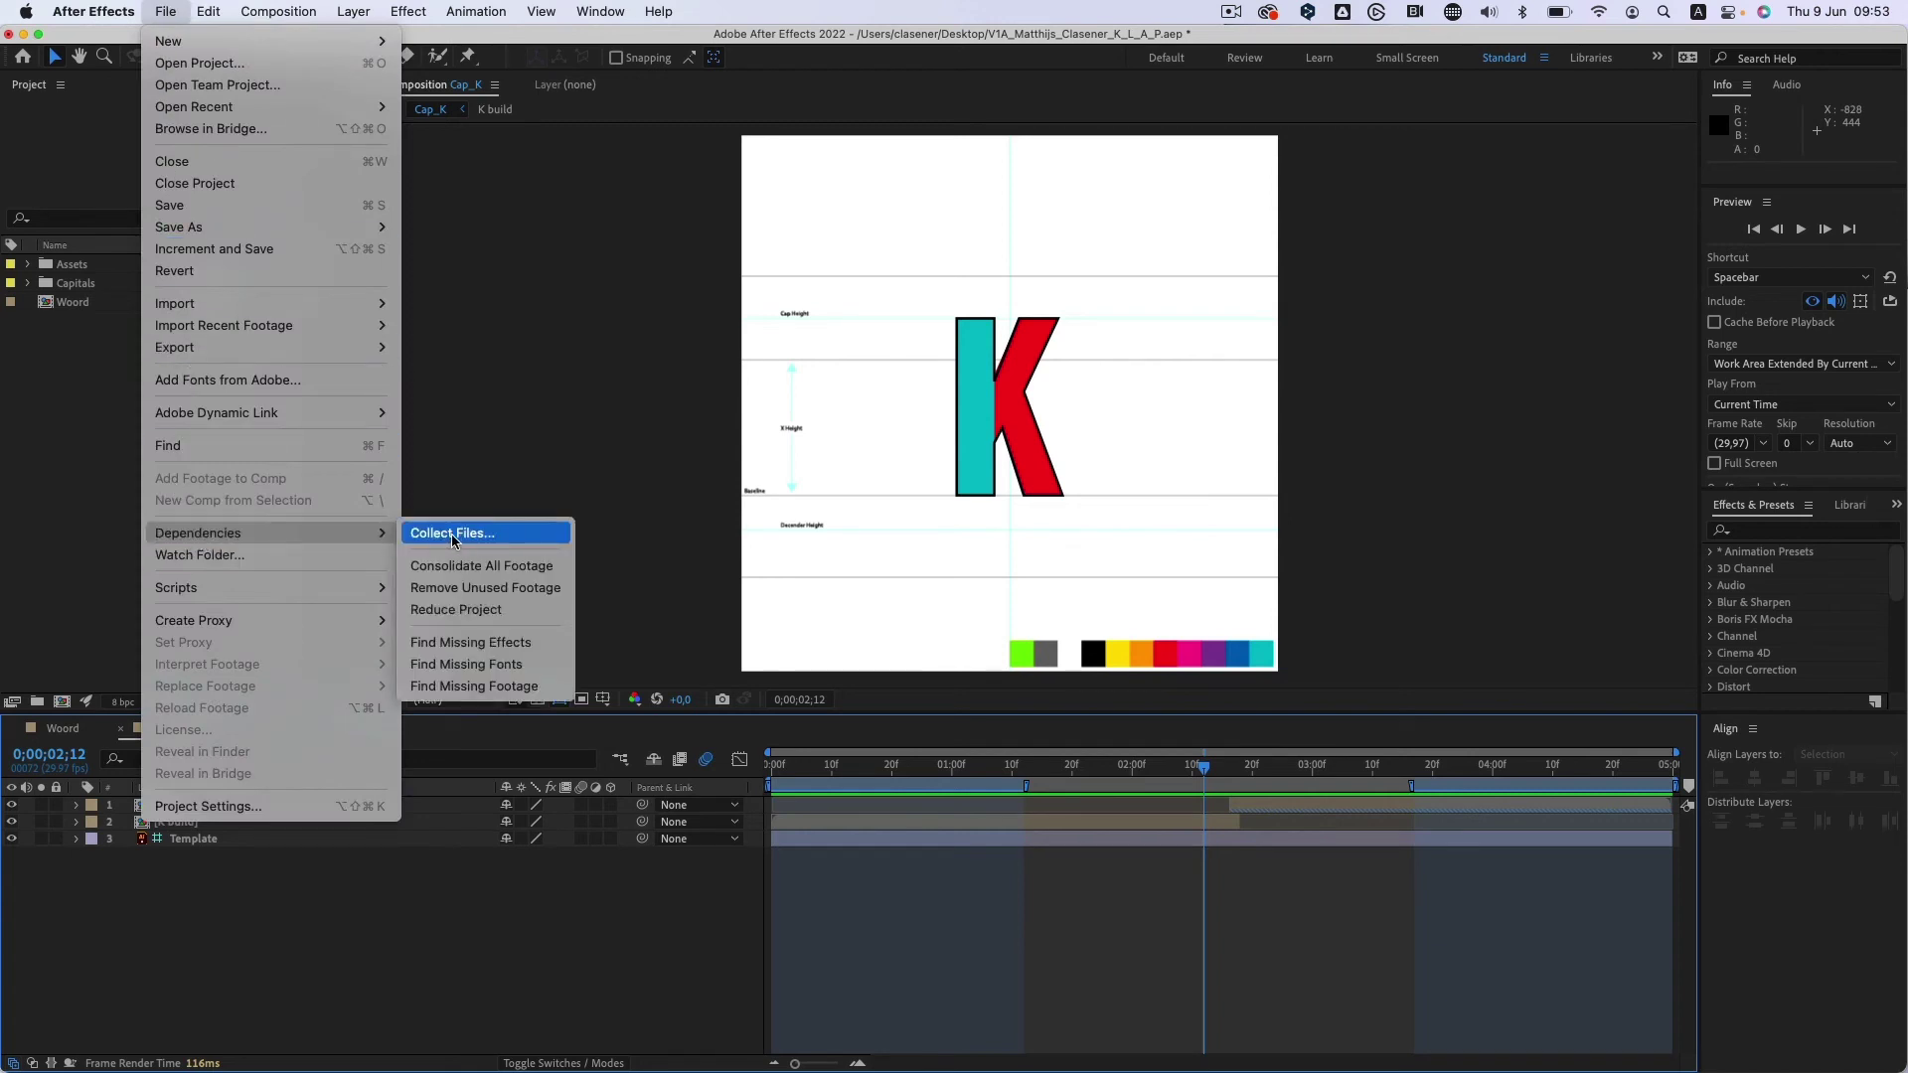
left_click(451, 534)
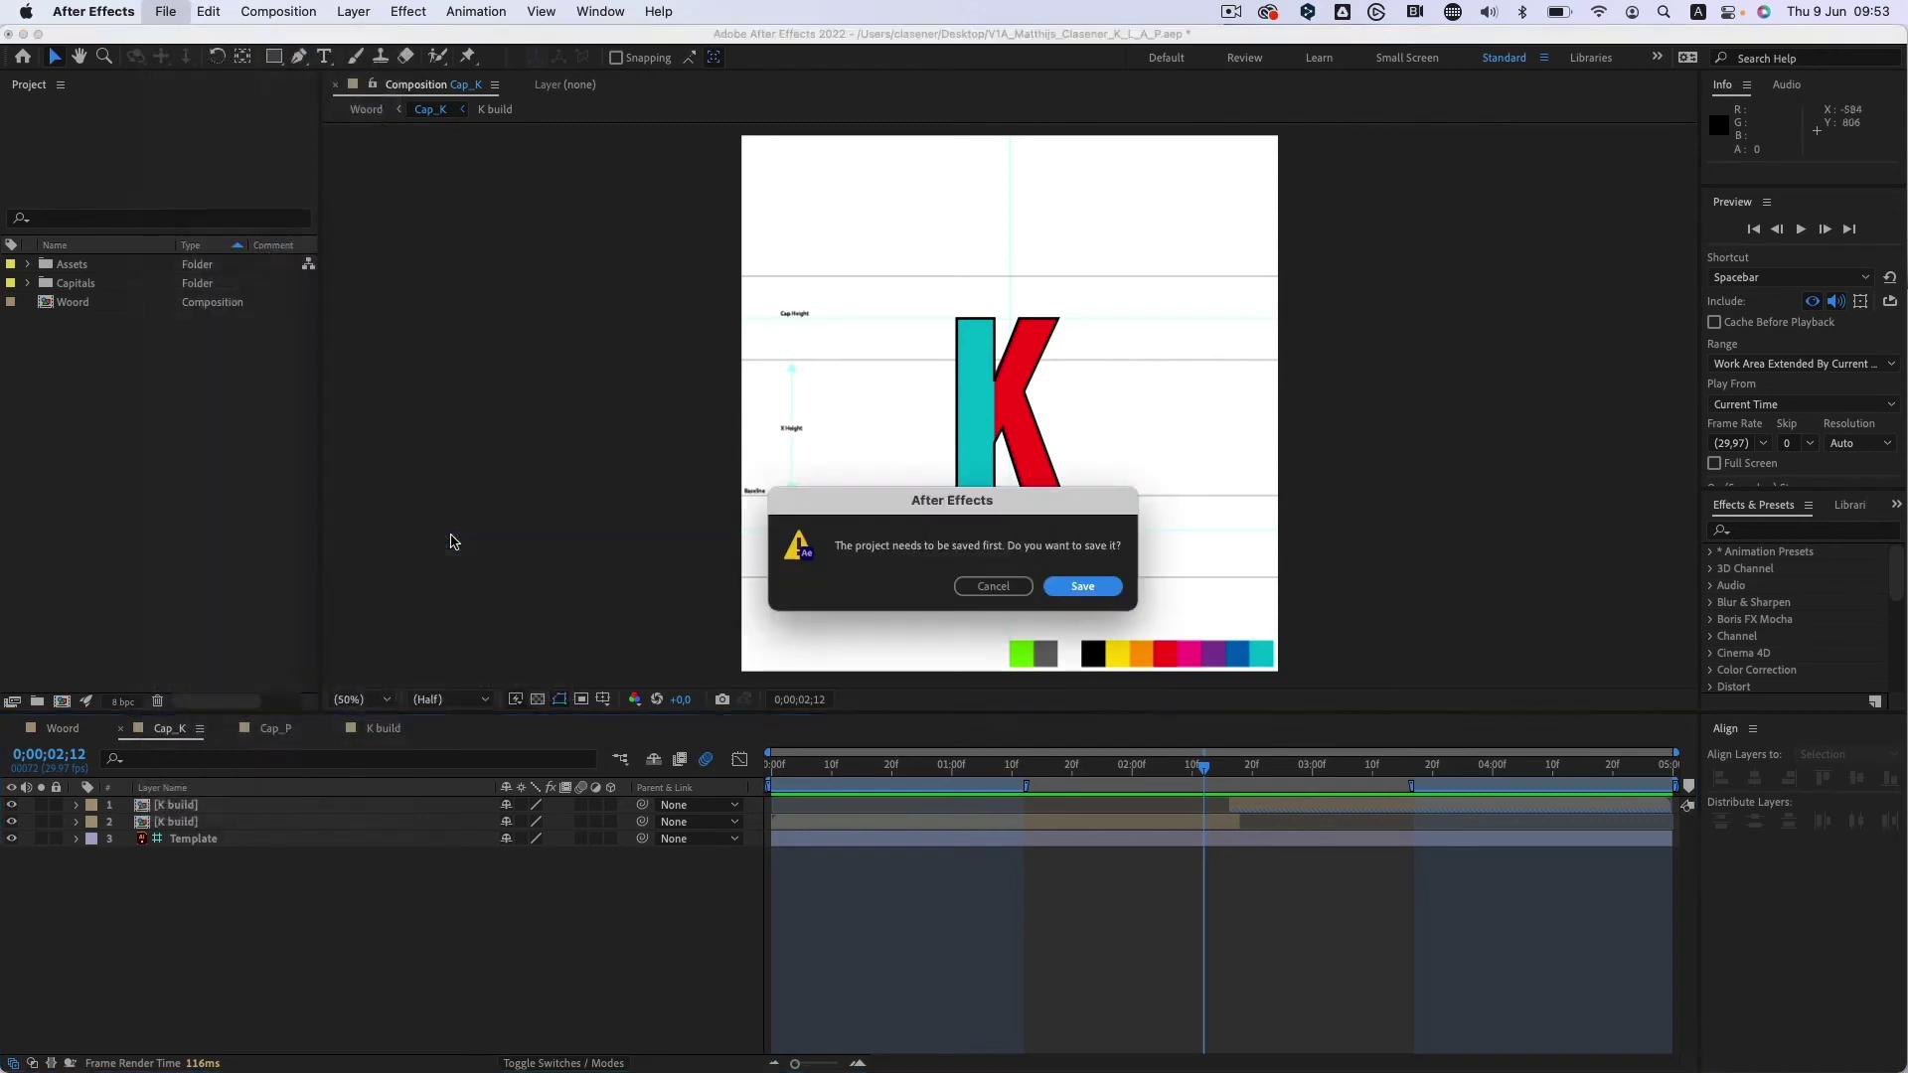
left_click(1084, 591)
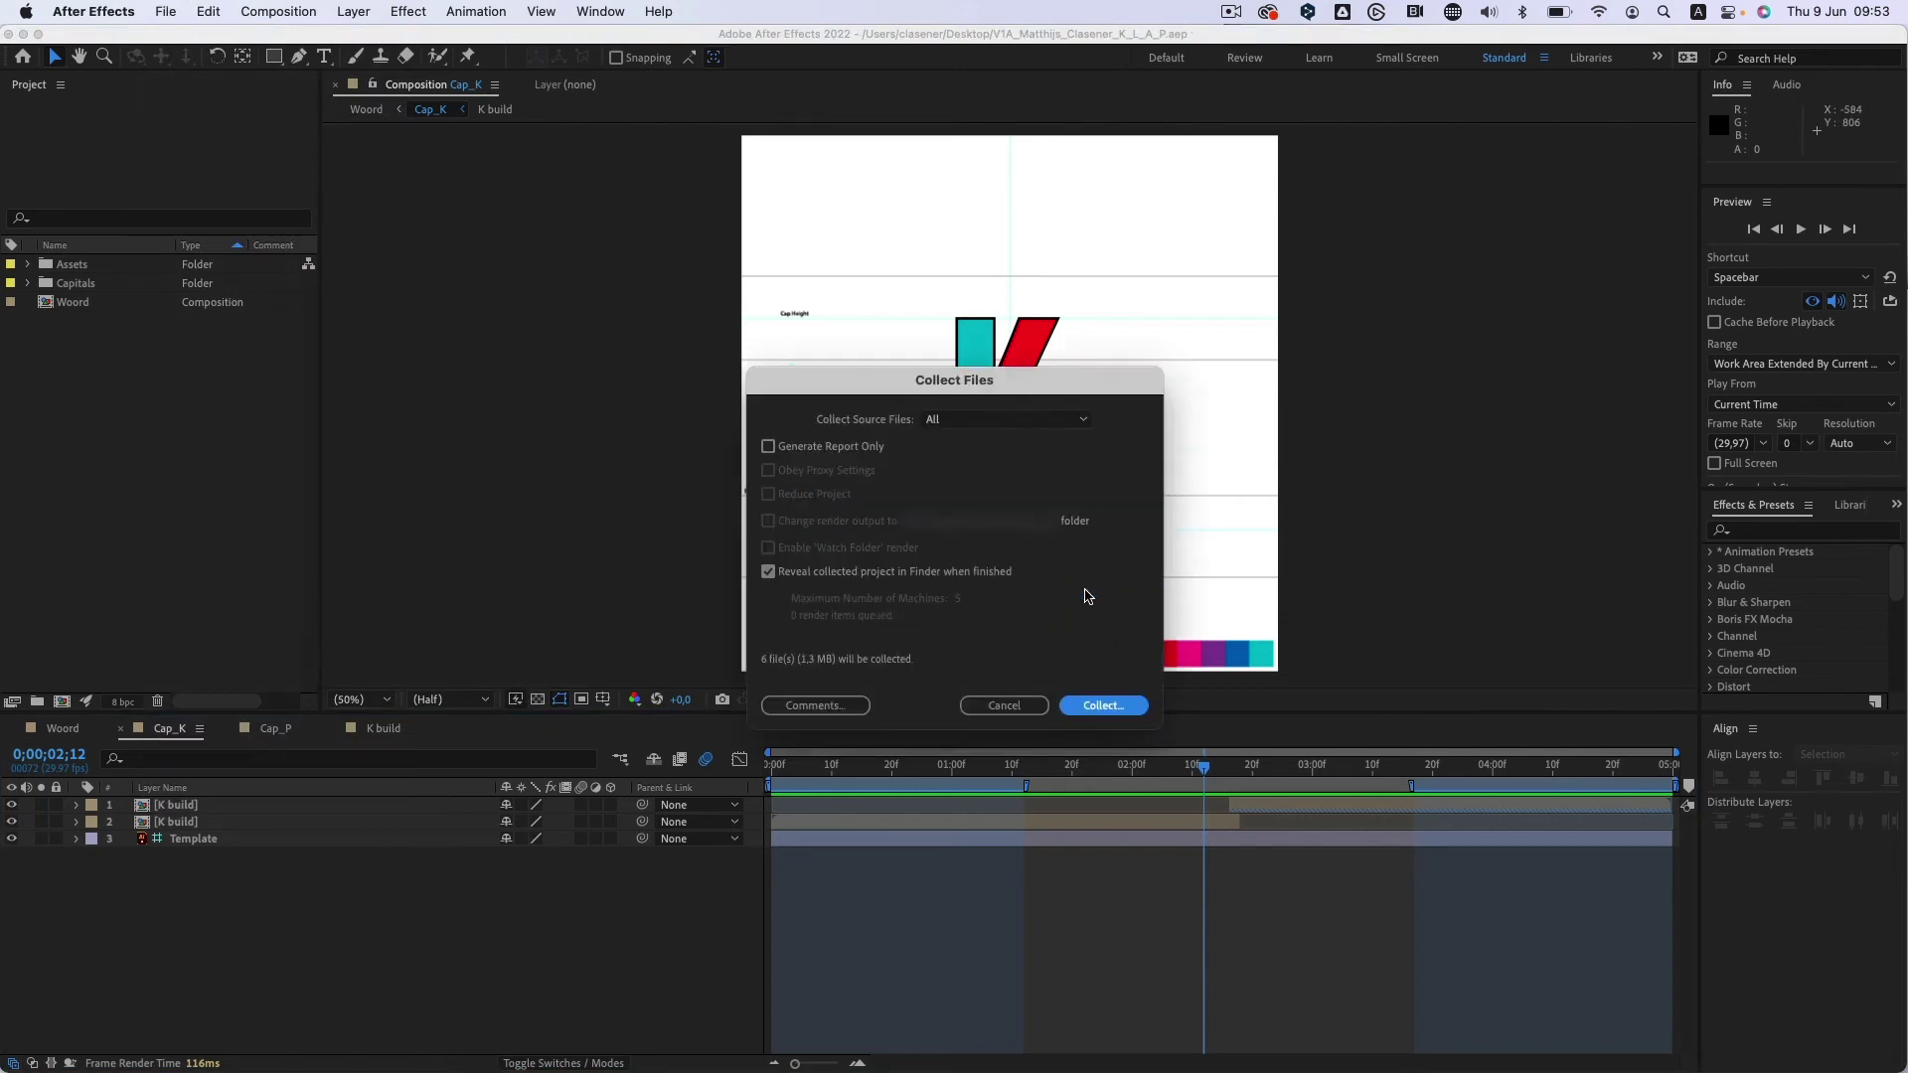
left_click(954, 422)
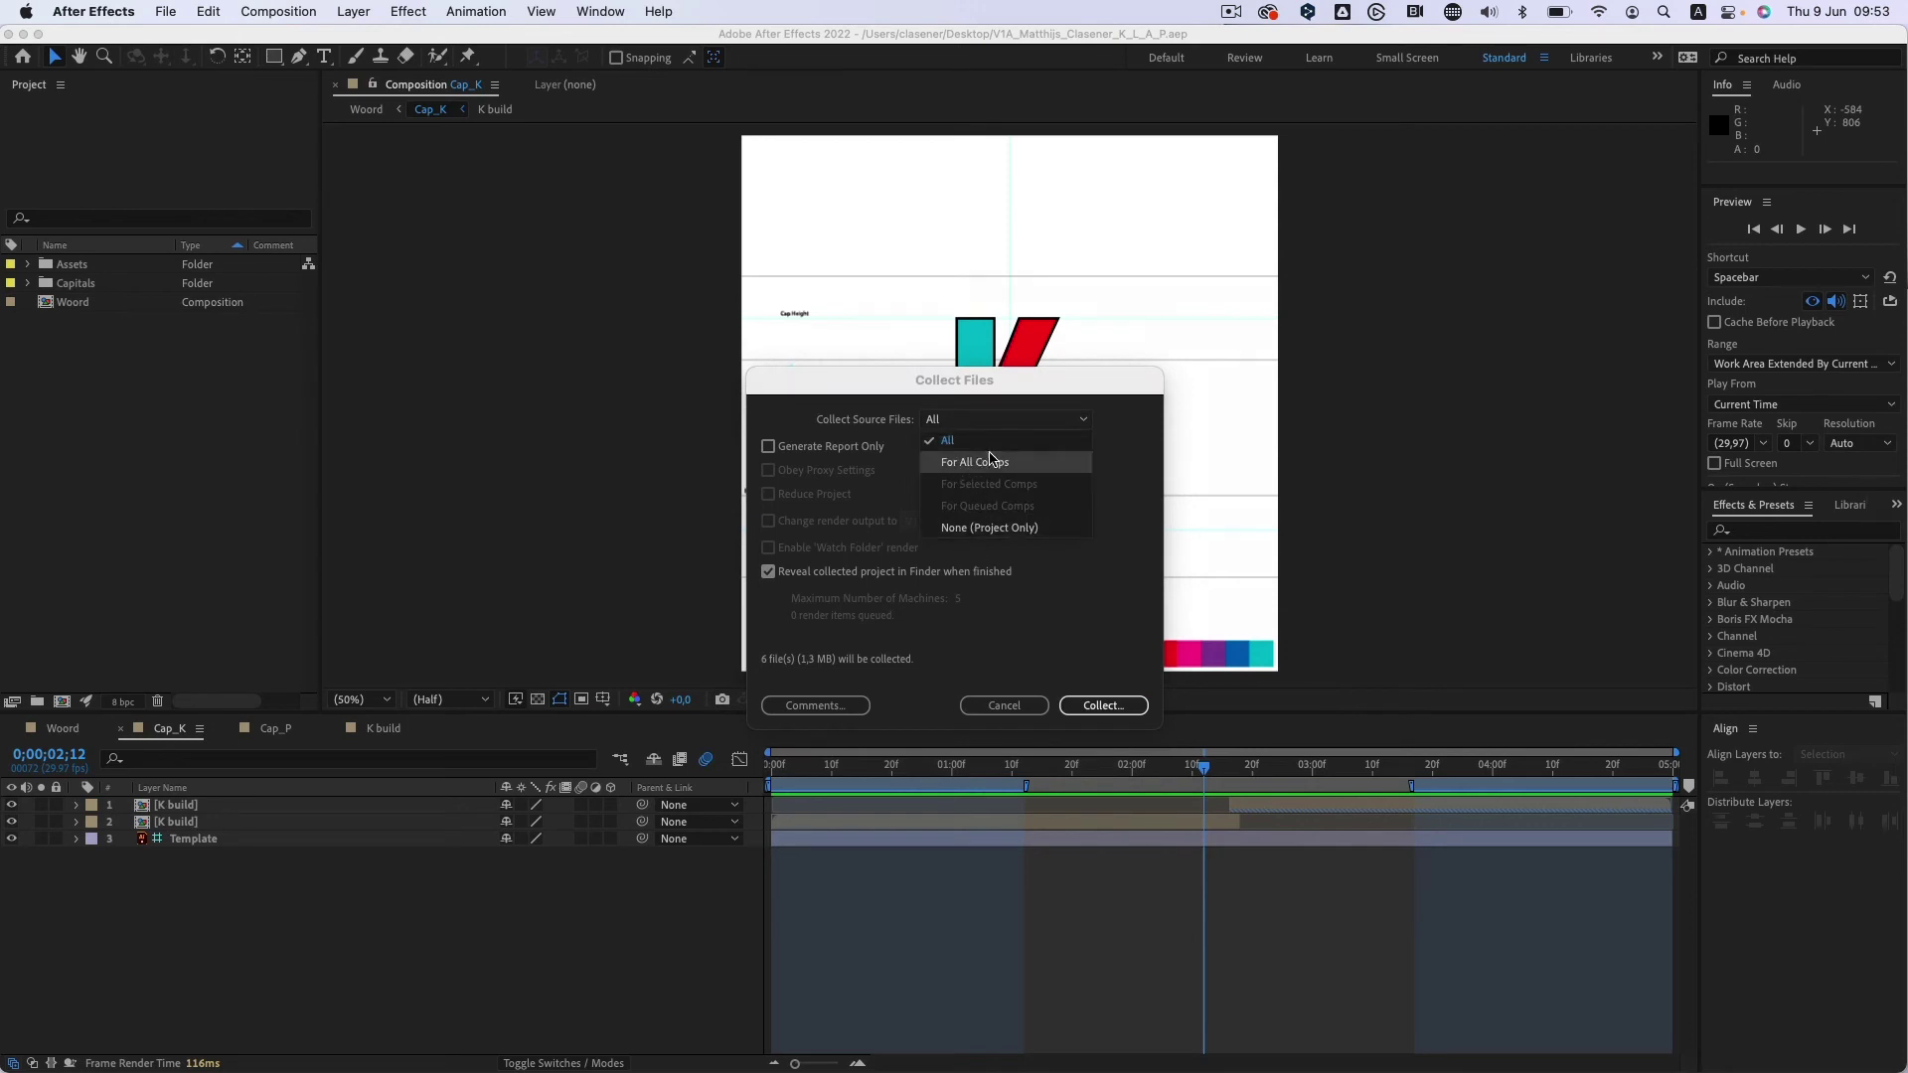
left_click(964, 441)
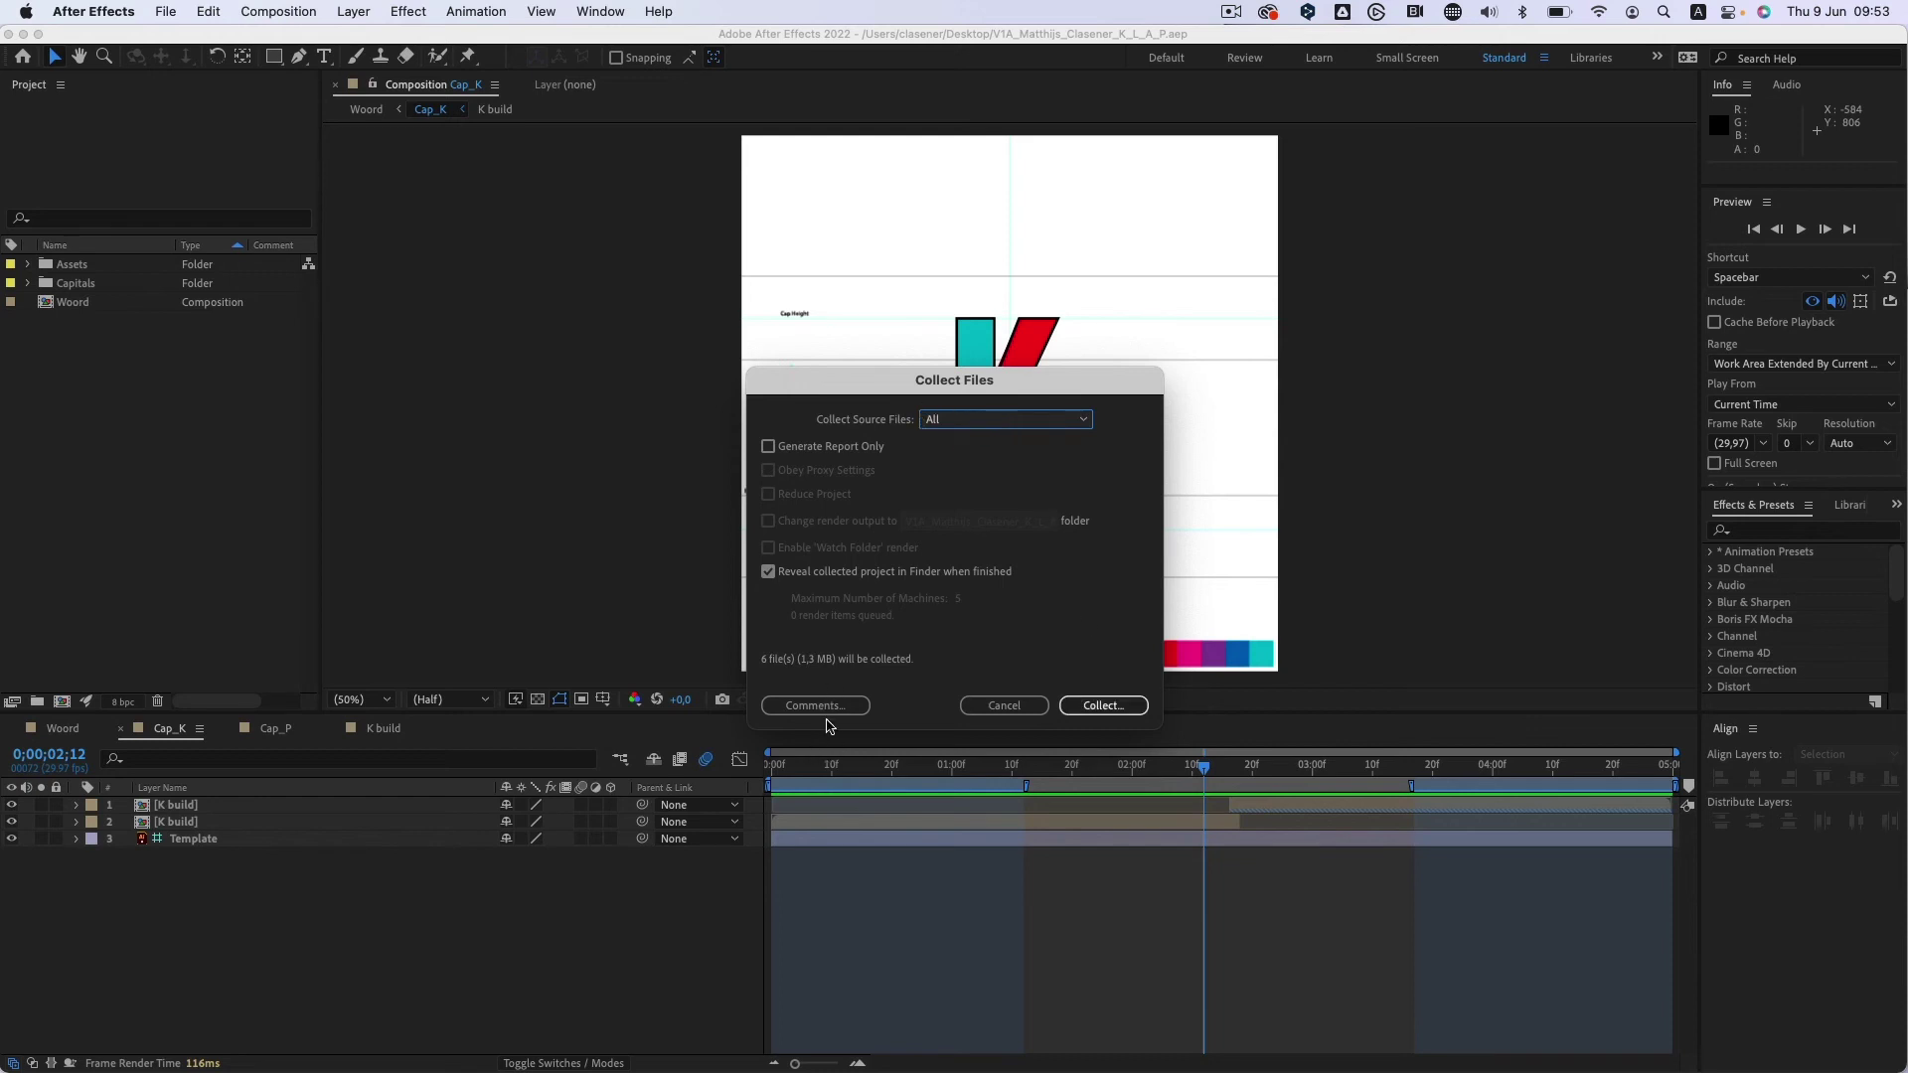
left_click(854, 704)
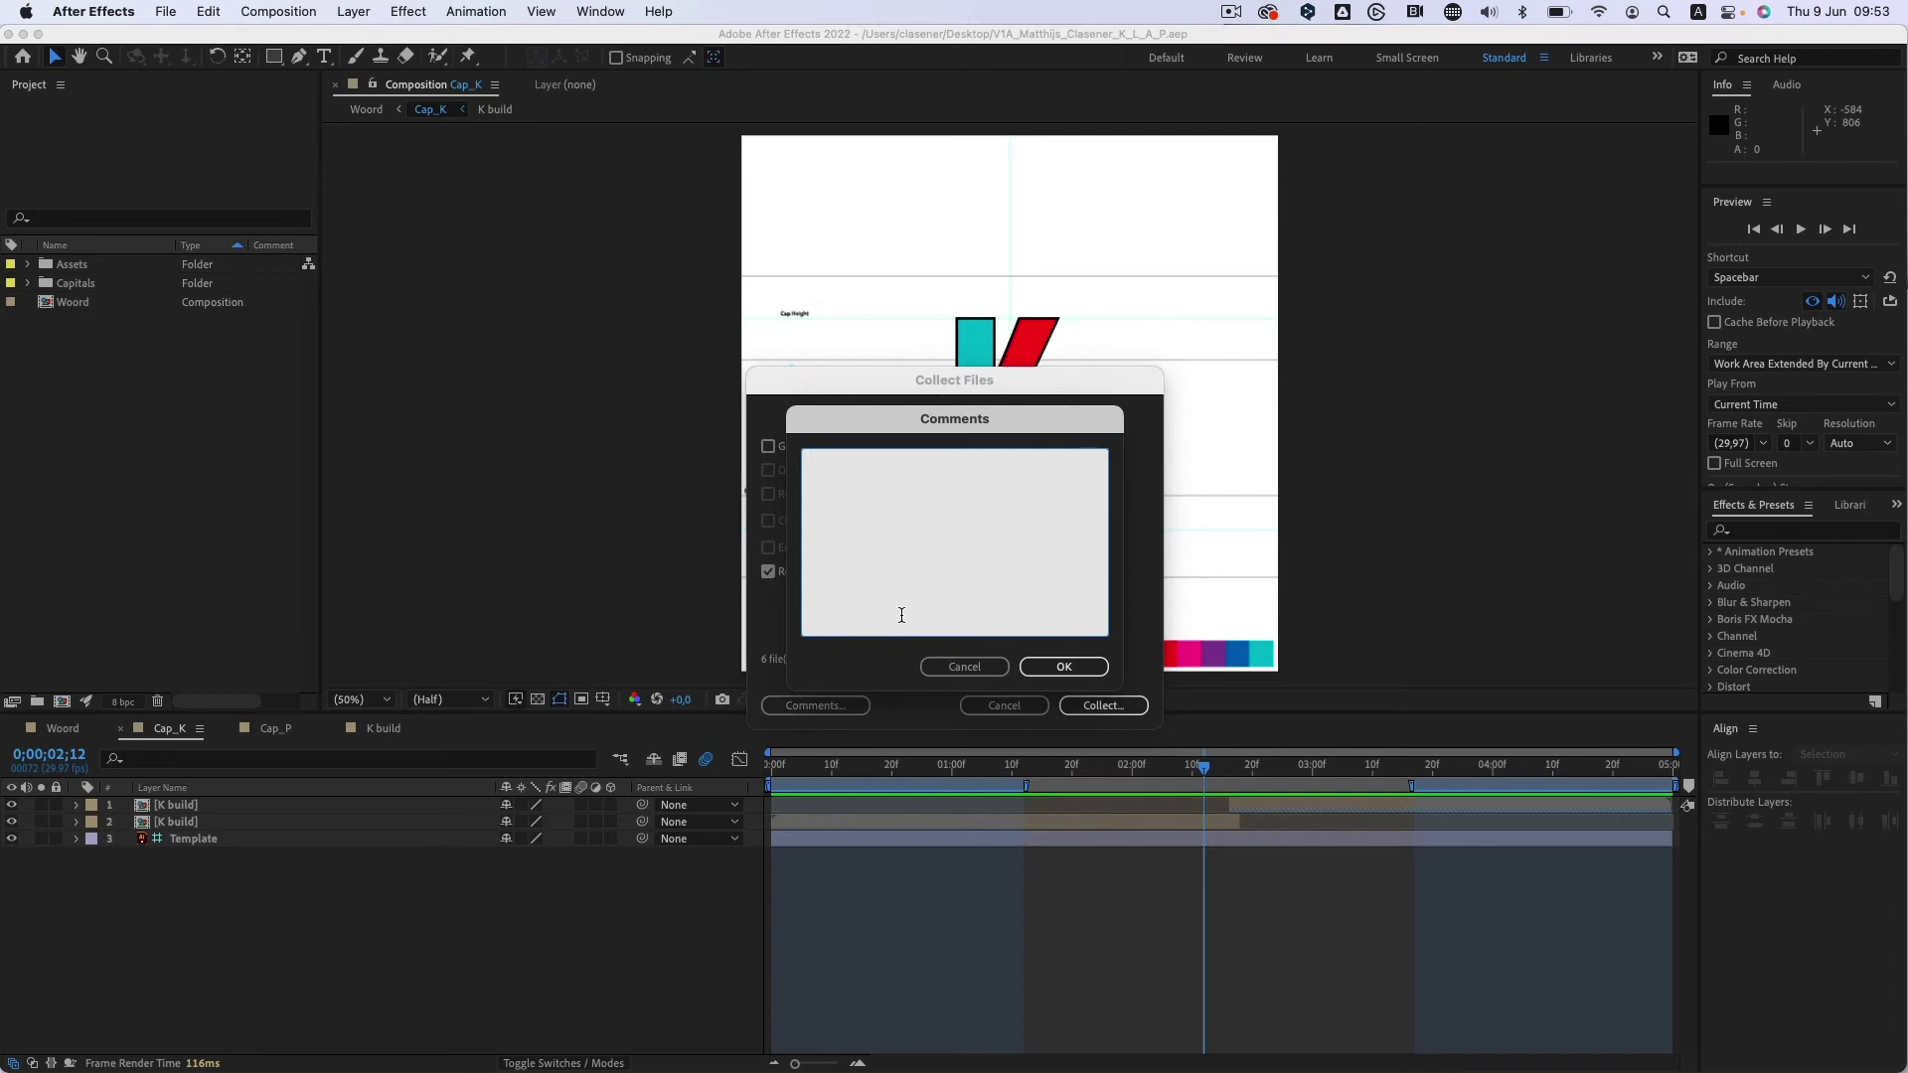
left_click(956, 667)
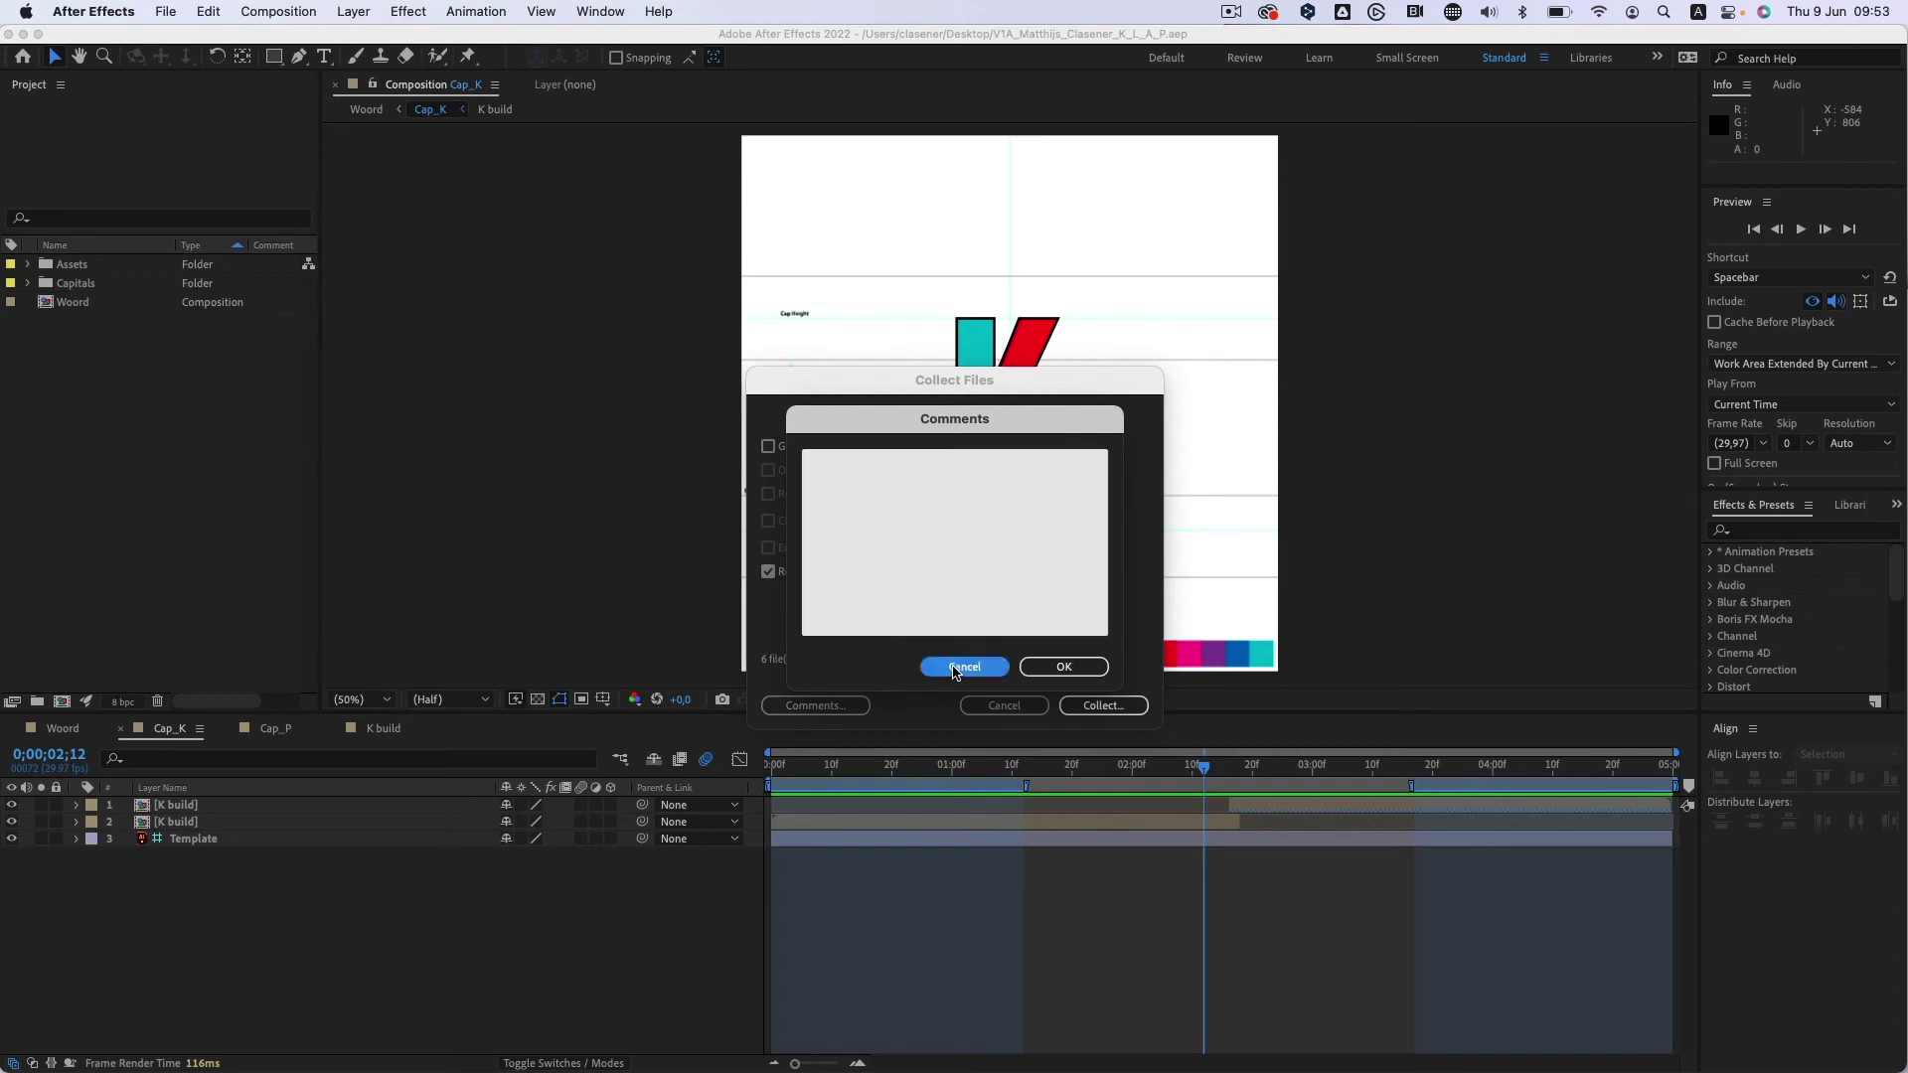
Collect the files into a new folder on the Desktop, keeping the name ending in 'folder'.
left_click(1103, 705)
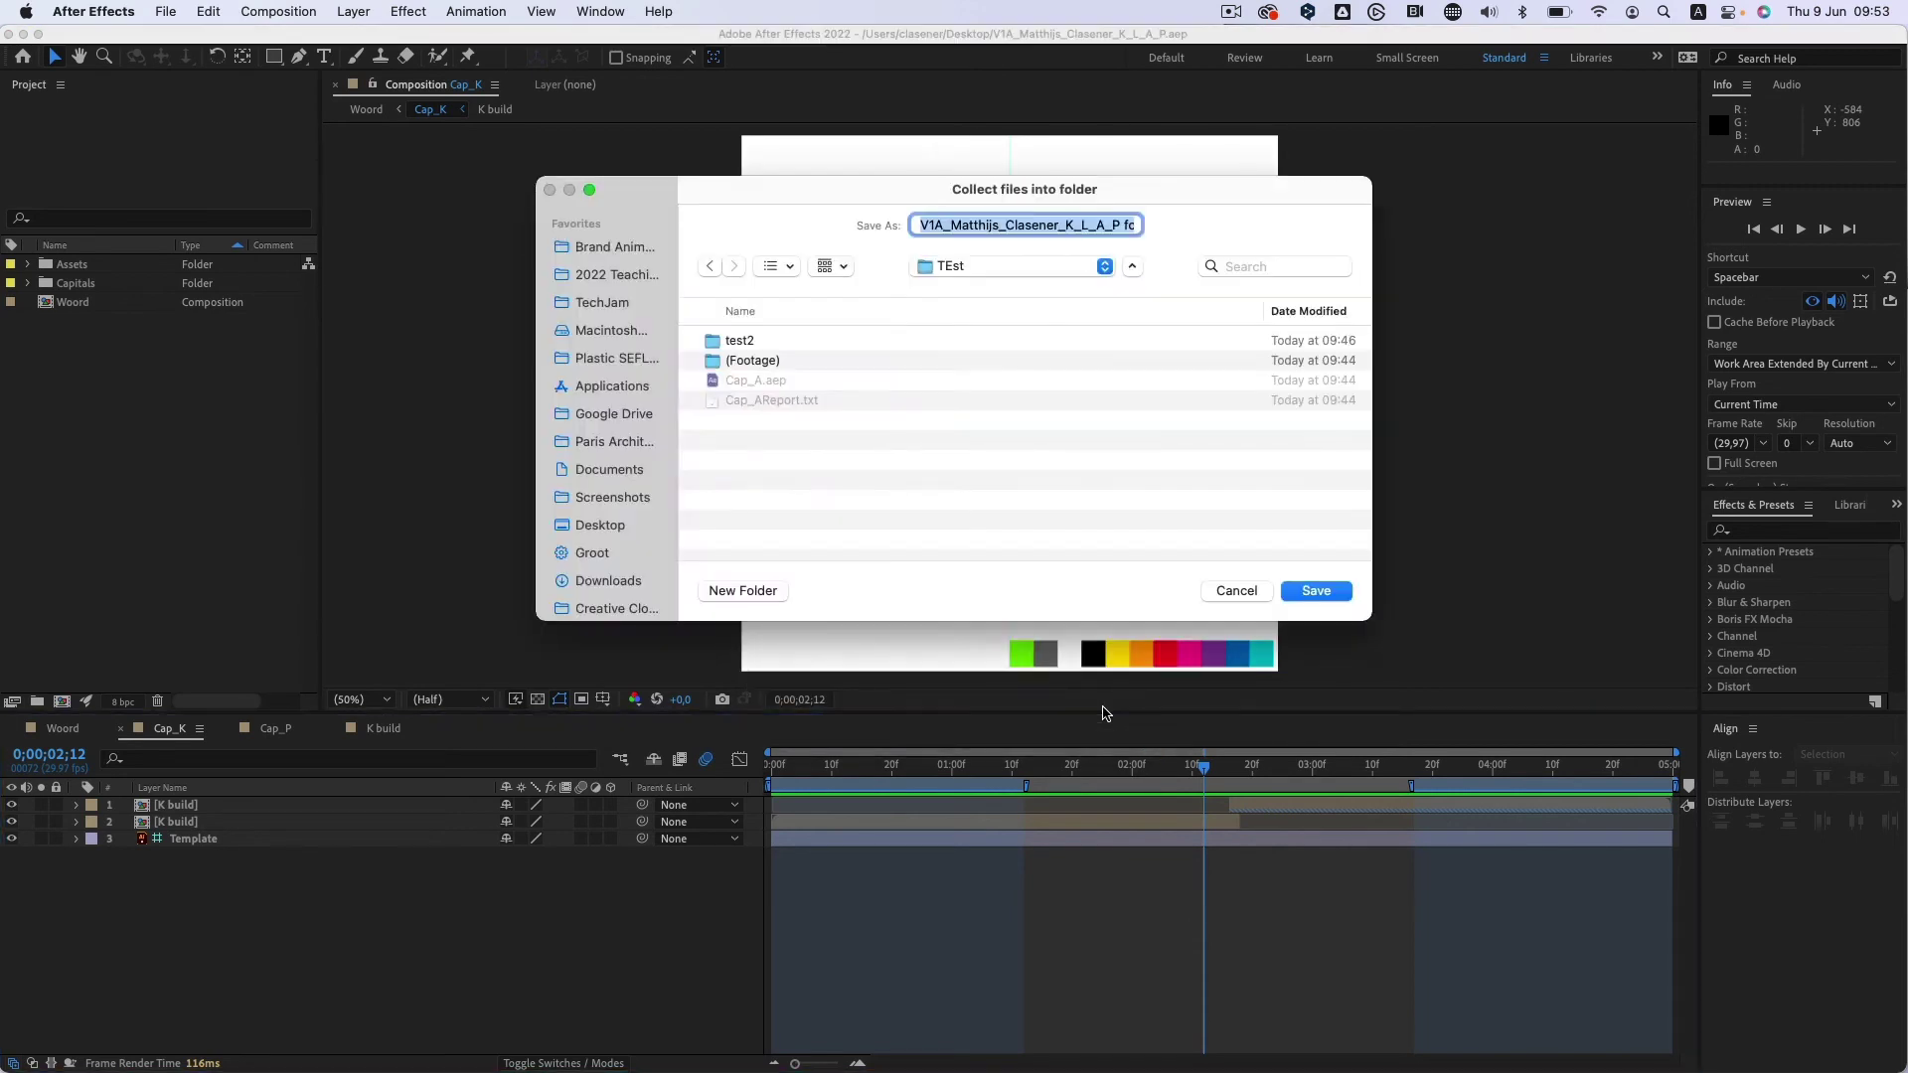
left_click(601, 525)
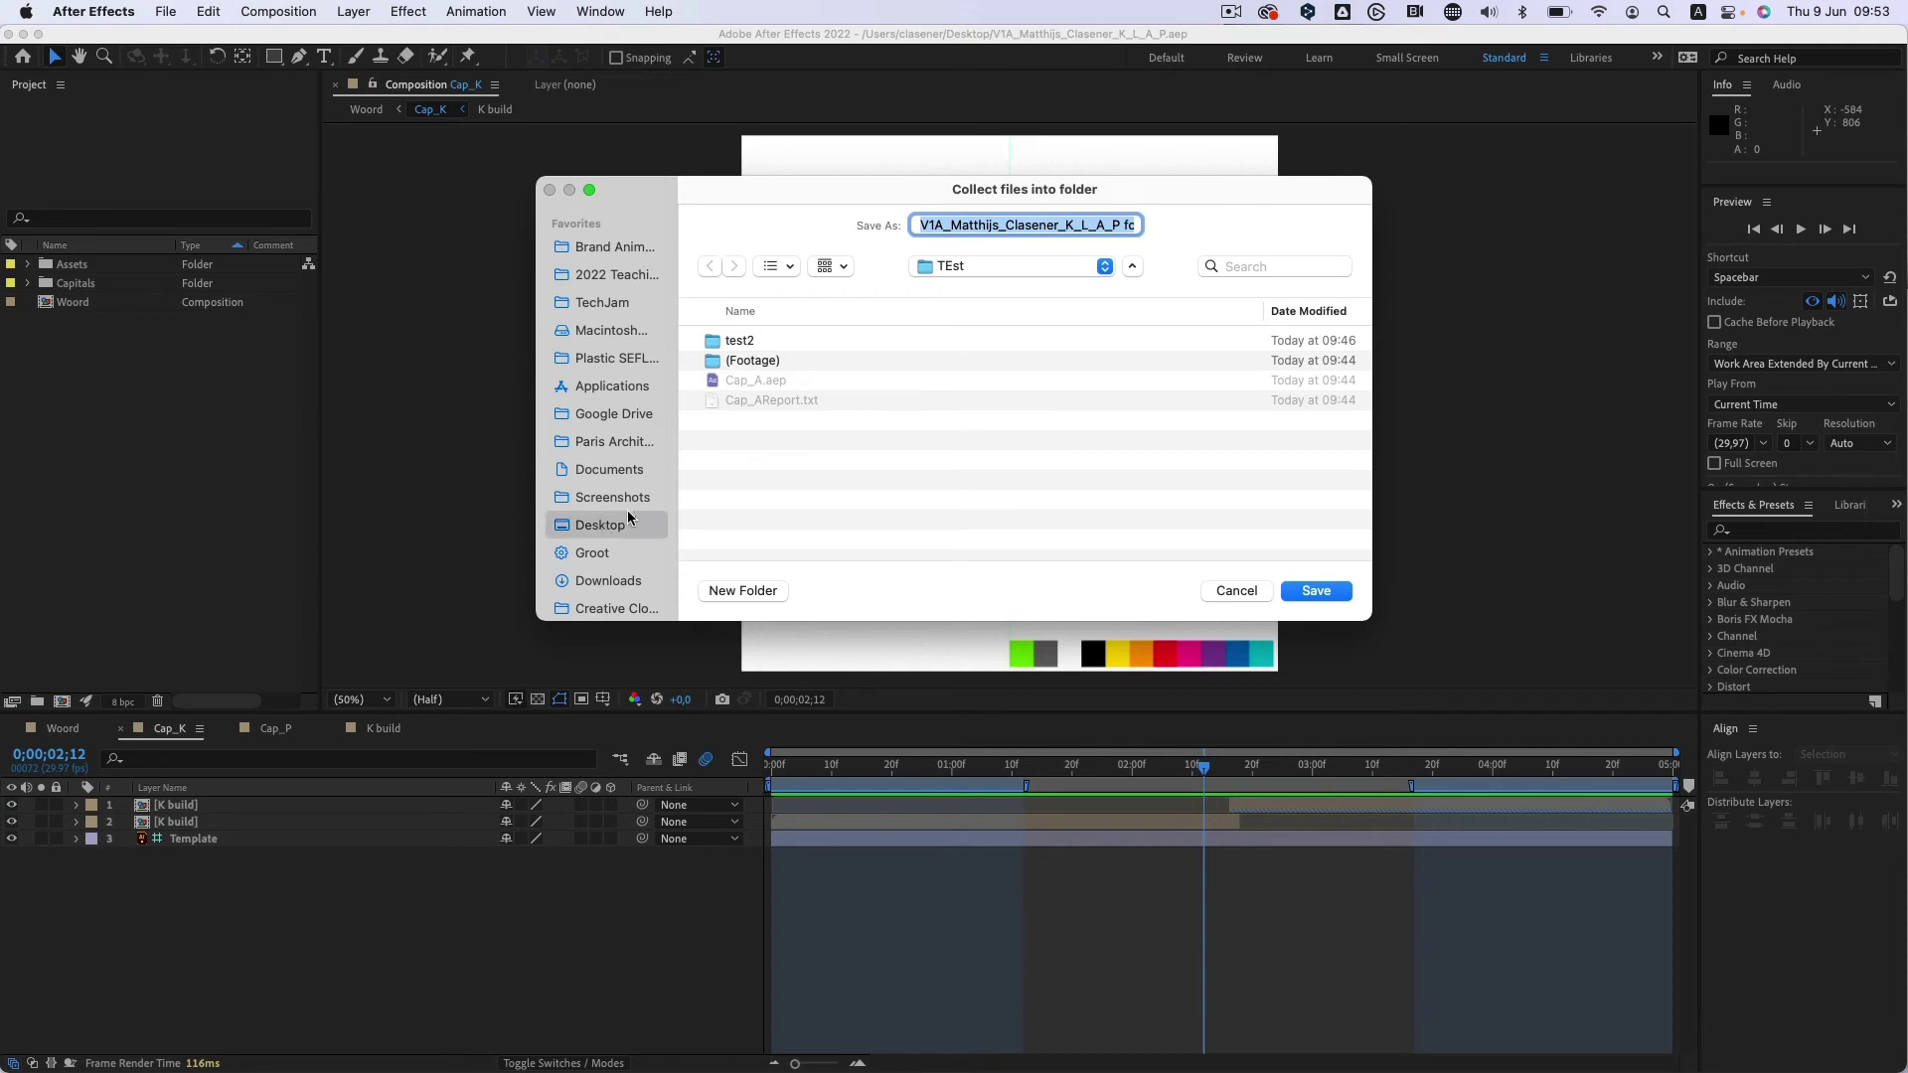
left_click(1123, 224)
double_click(1123, 225)
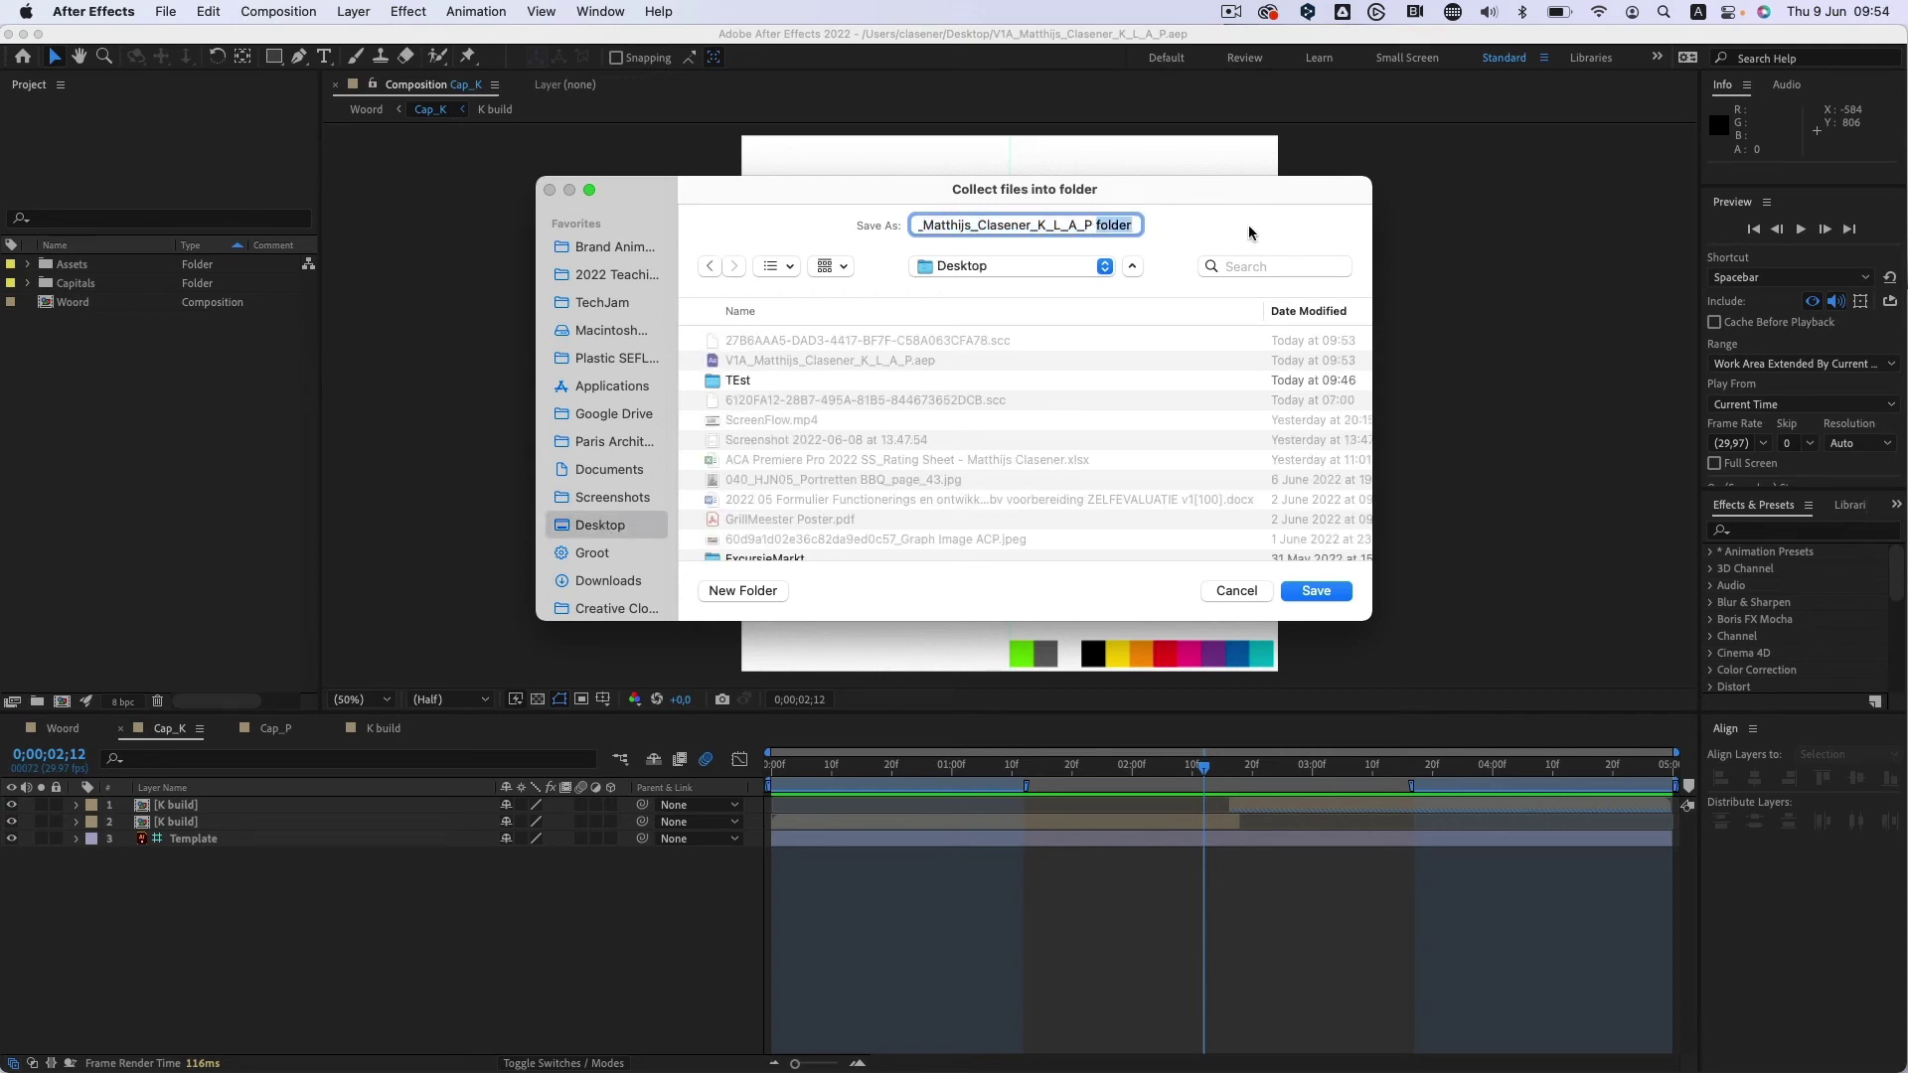
left_click(1330, 599)
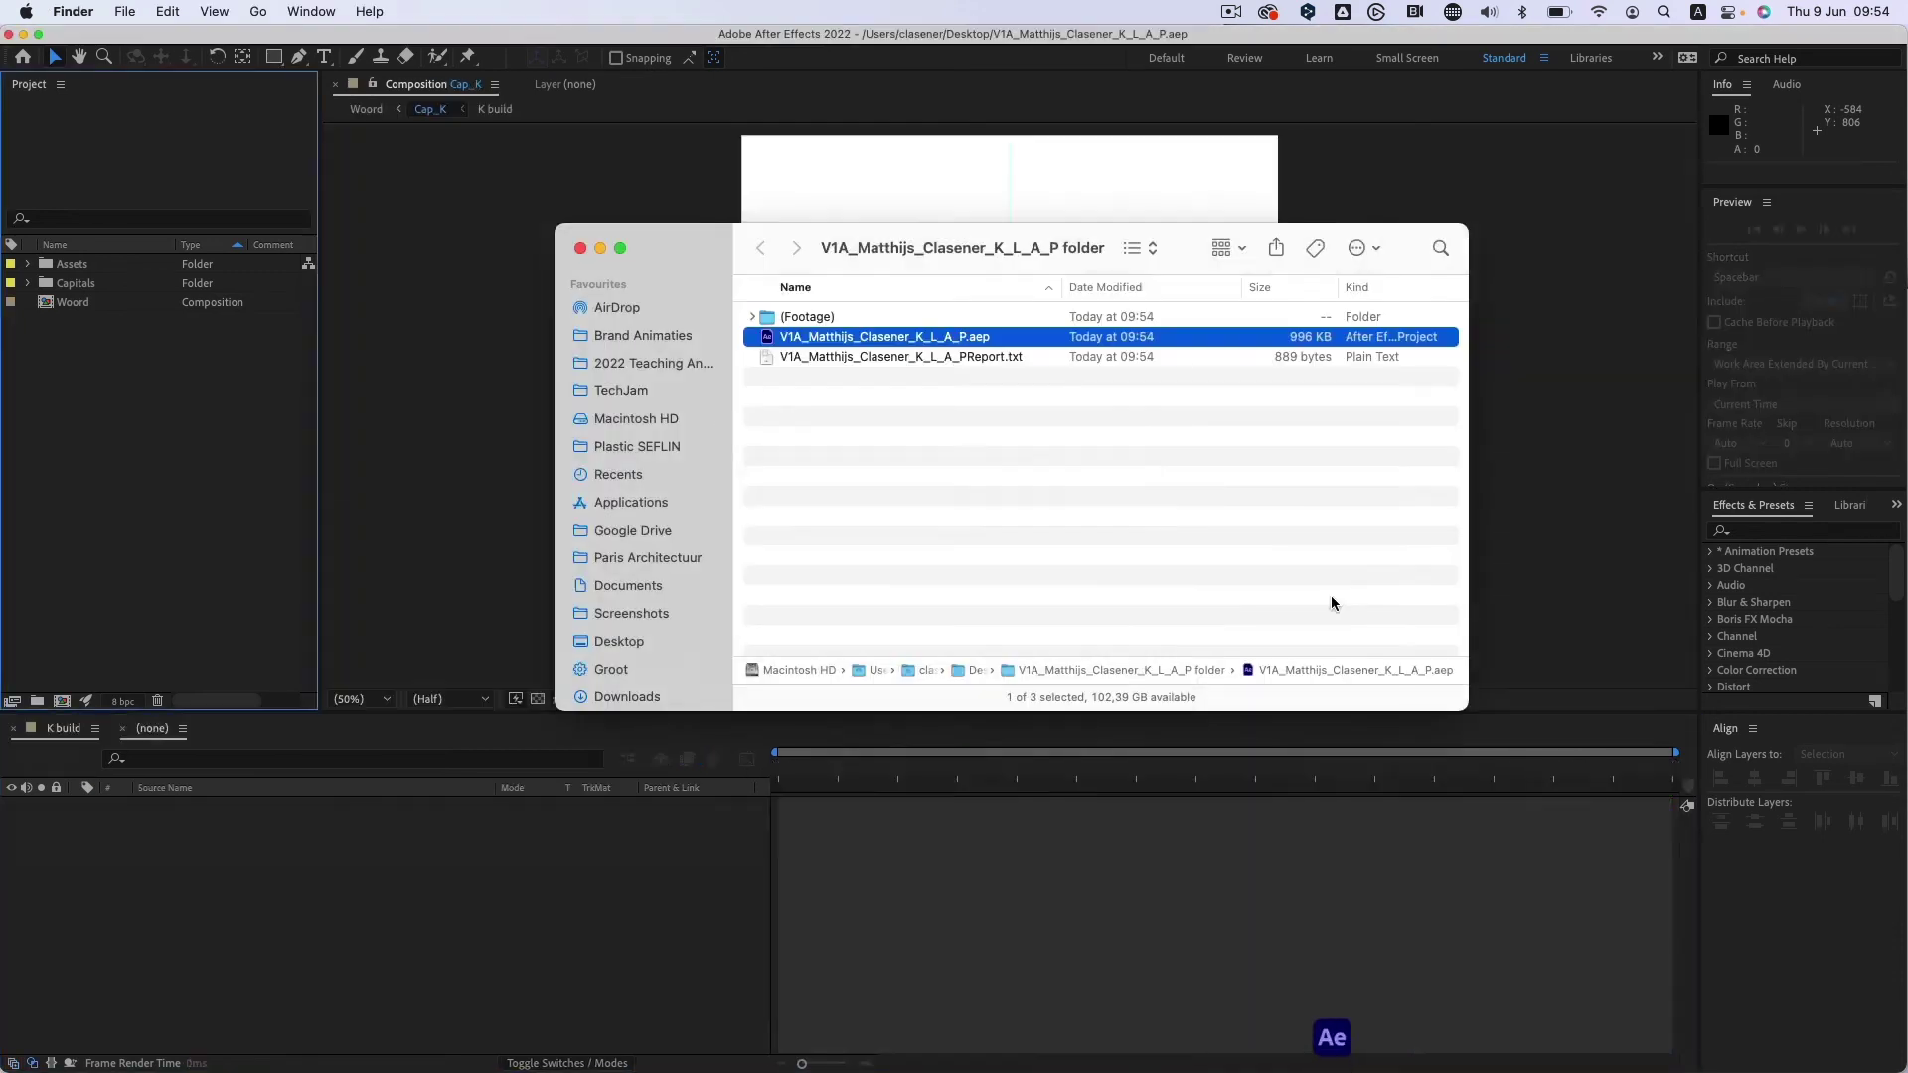
On the Desktop, expand the collected folder, (Footage) and Assets to inspect them, then collapse them.
left_click(889, 427)
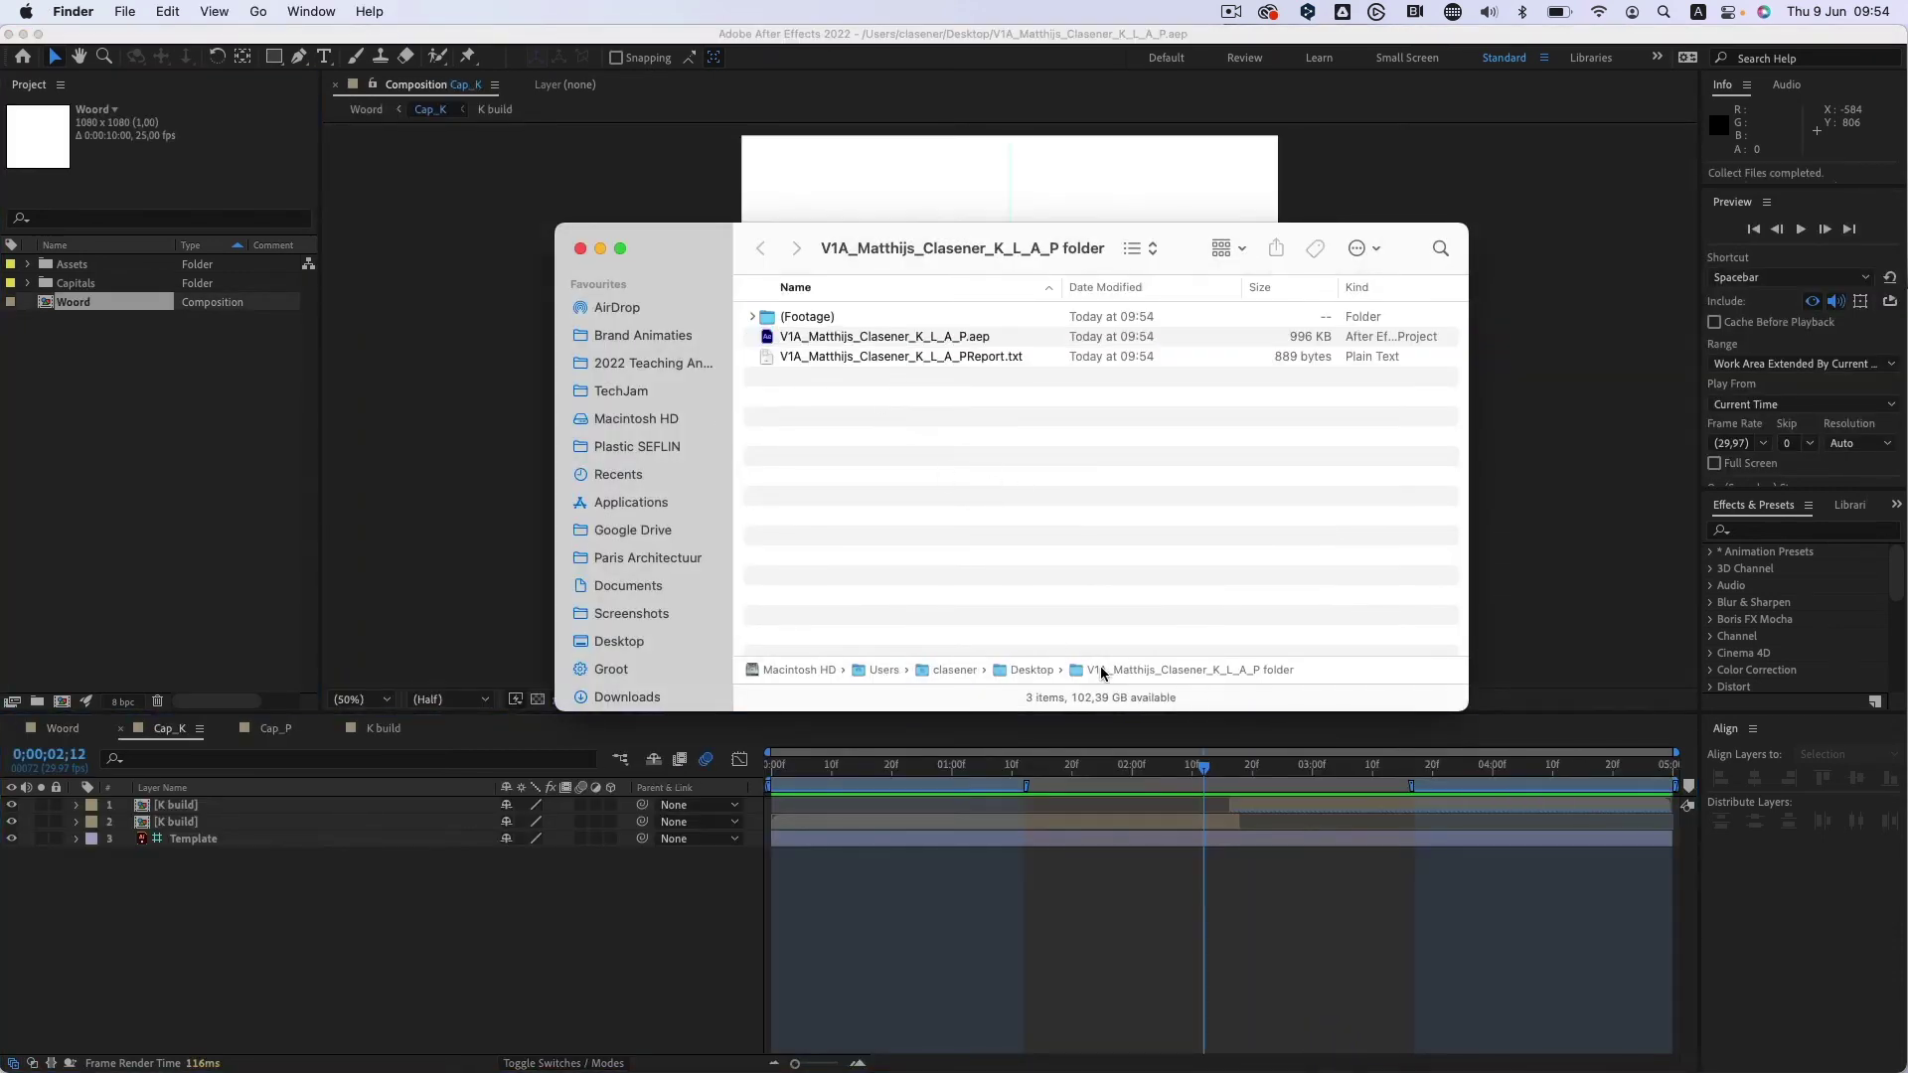
double_click(1033, 671)
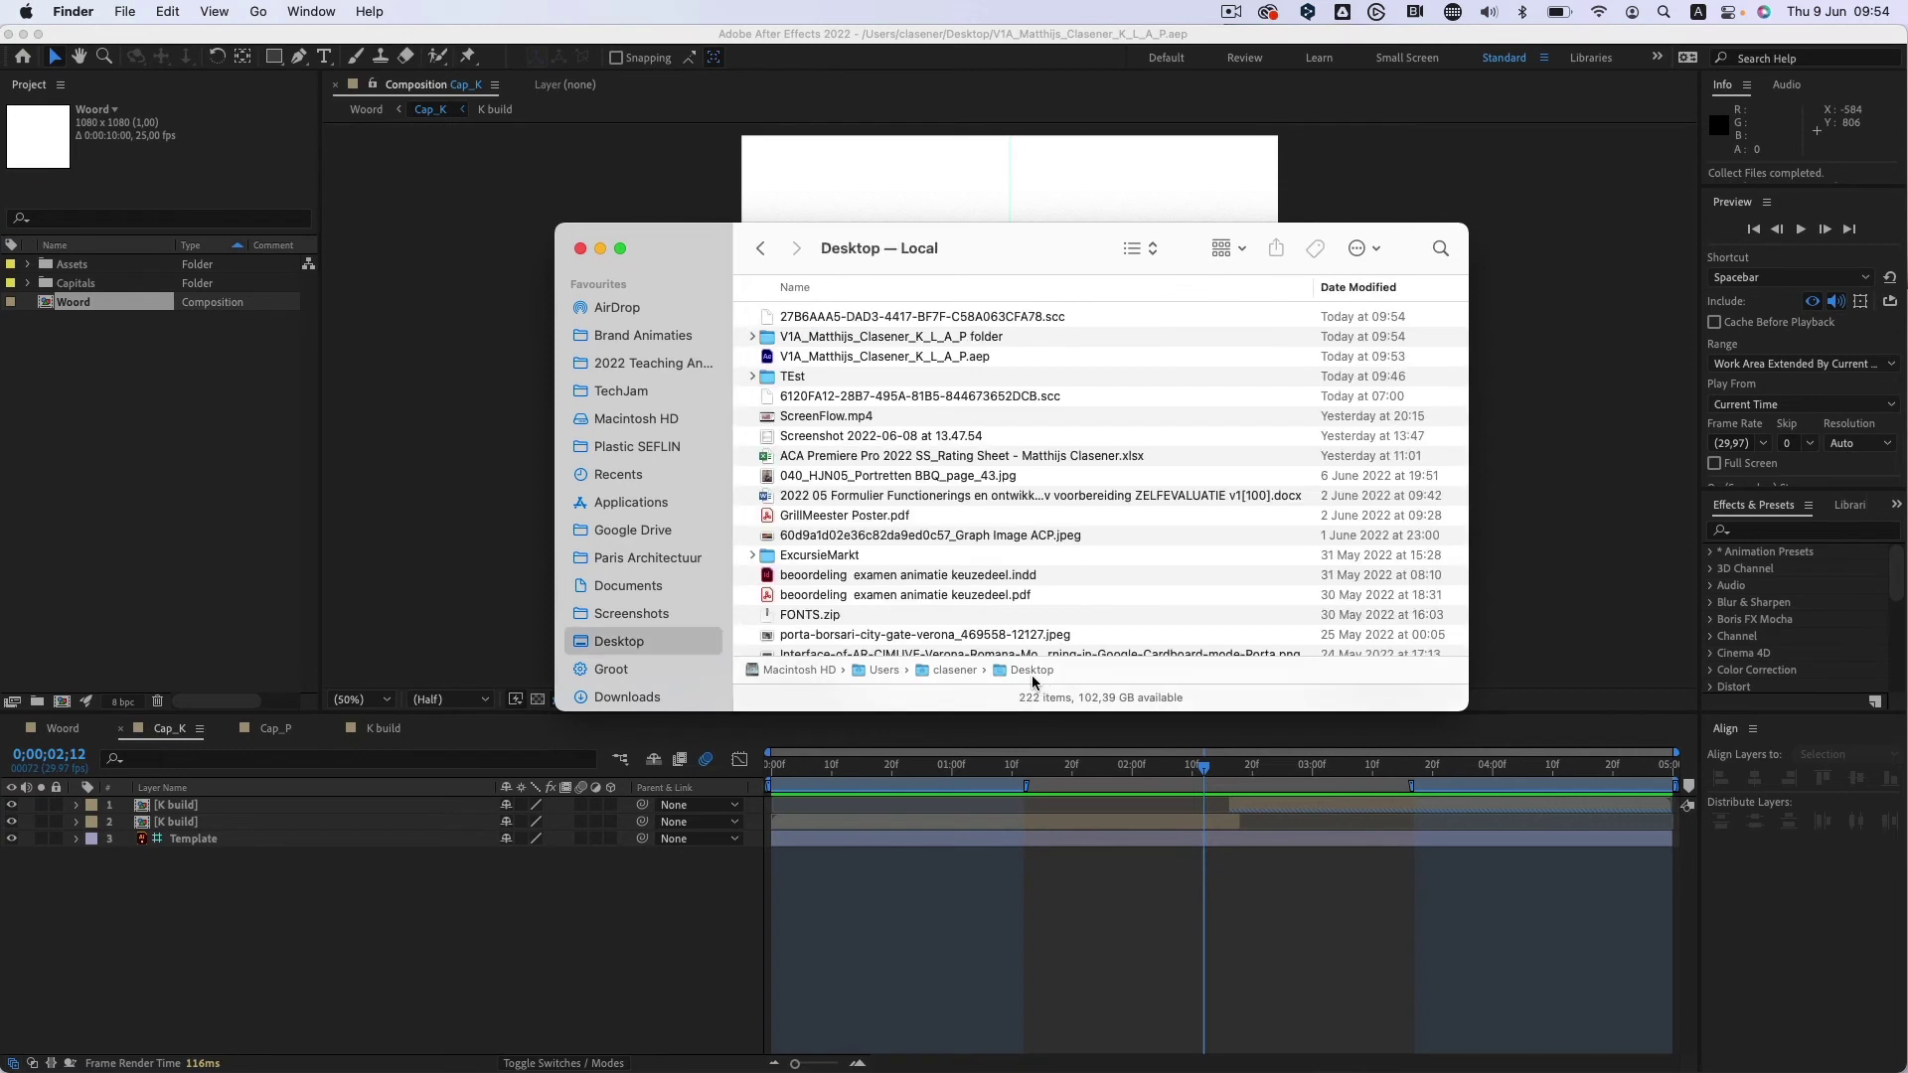
left_click(877, 342)
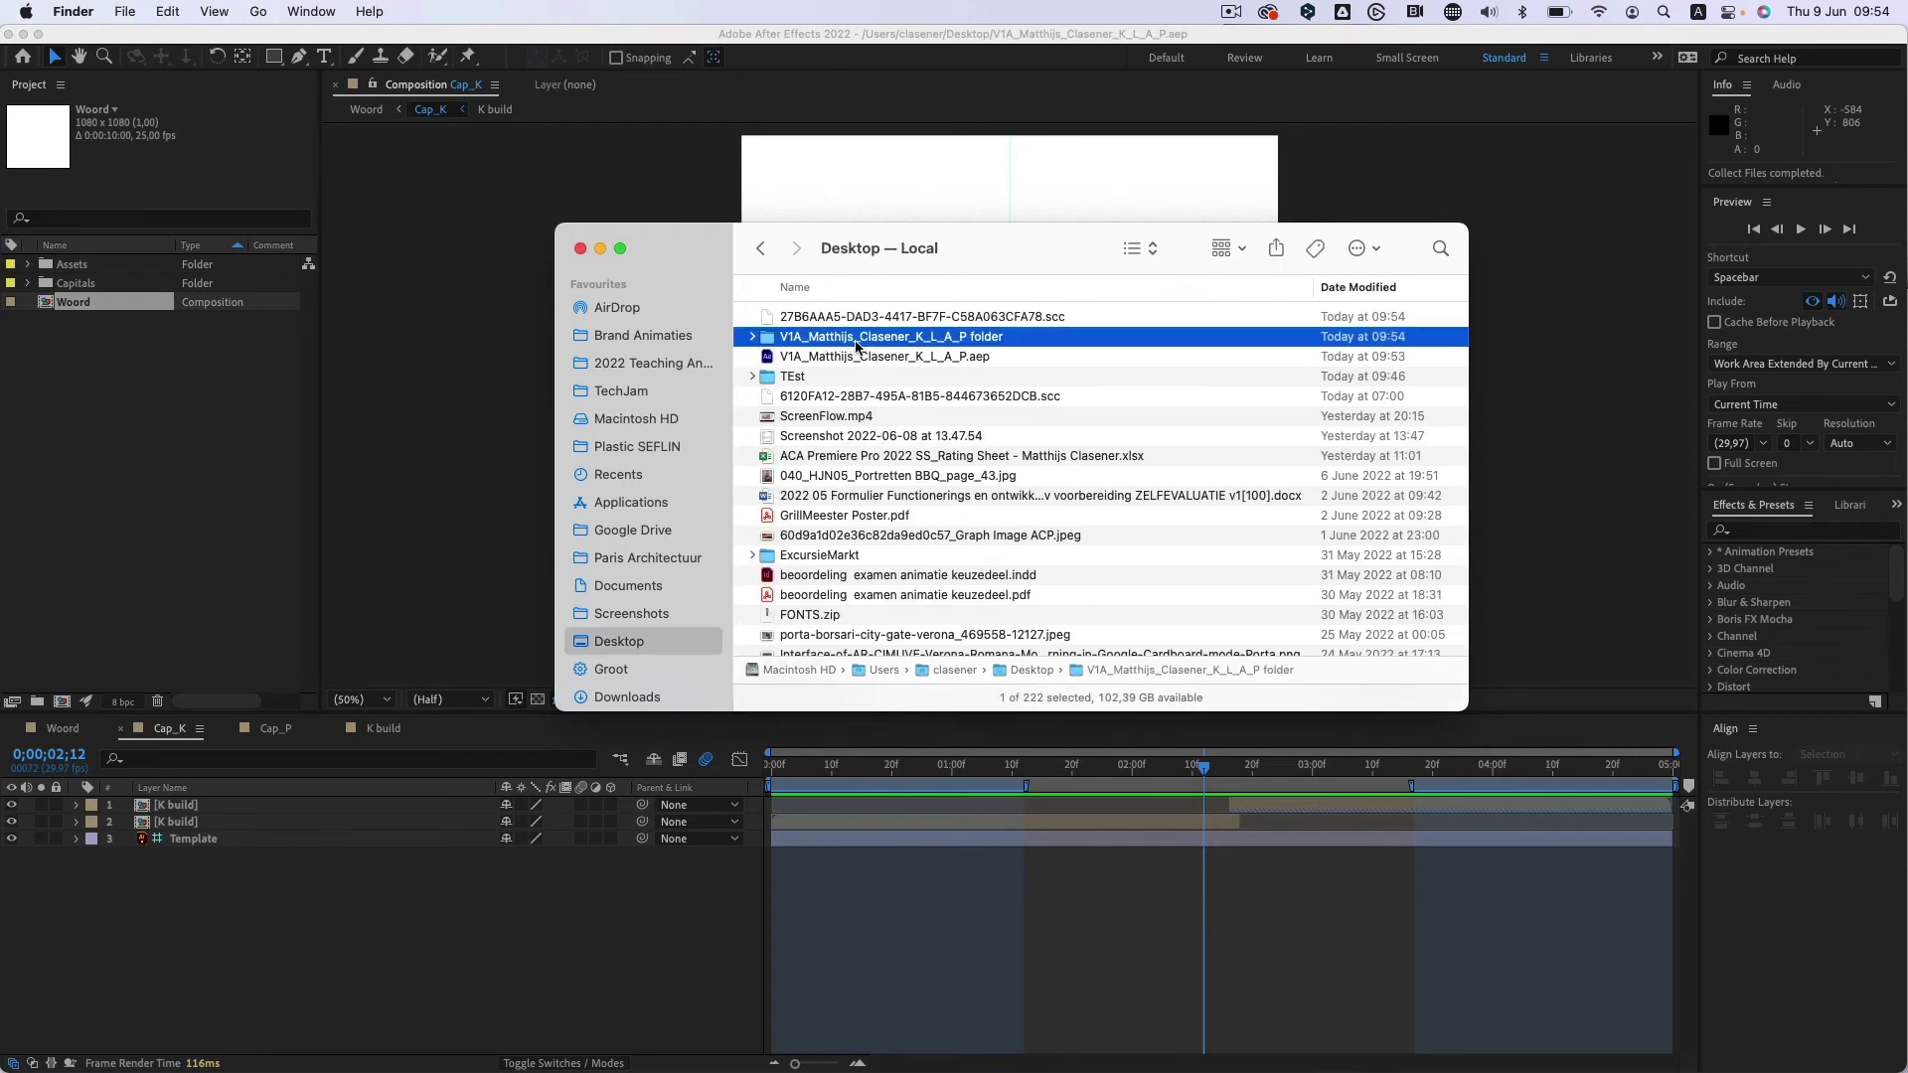
left_click(752, 338)
left_click(767, 397)
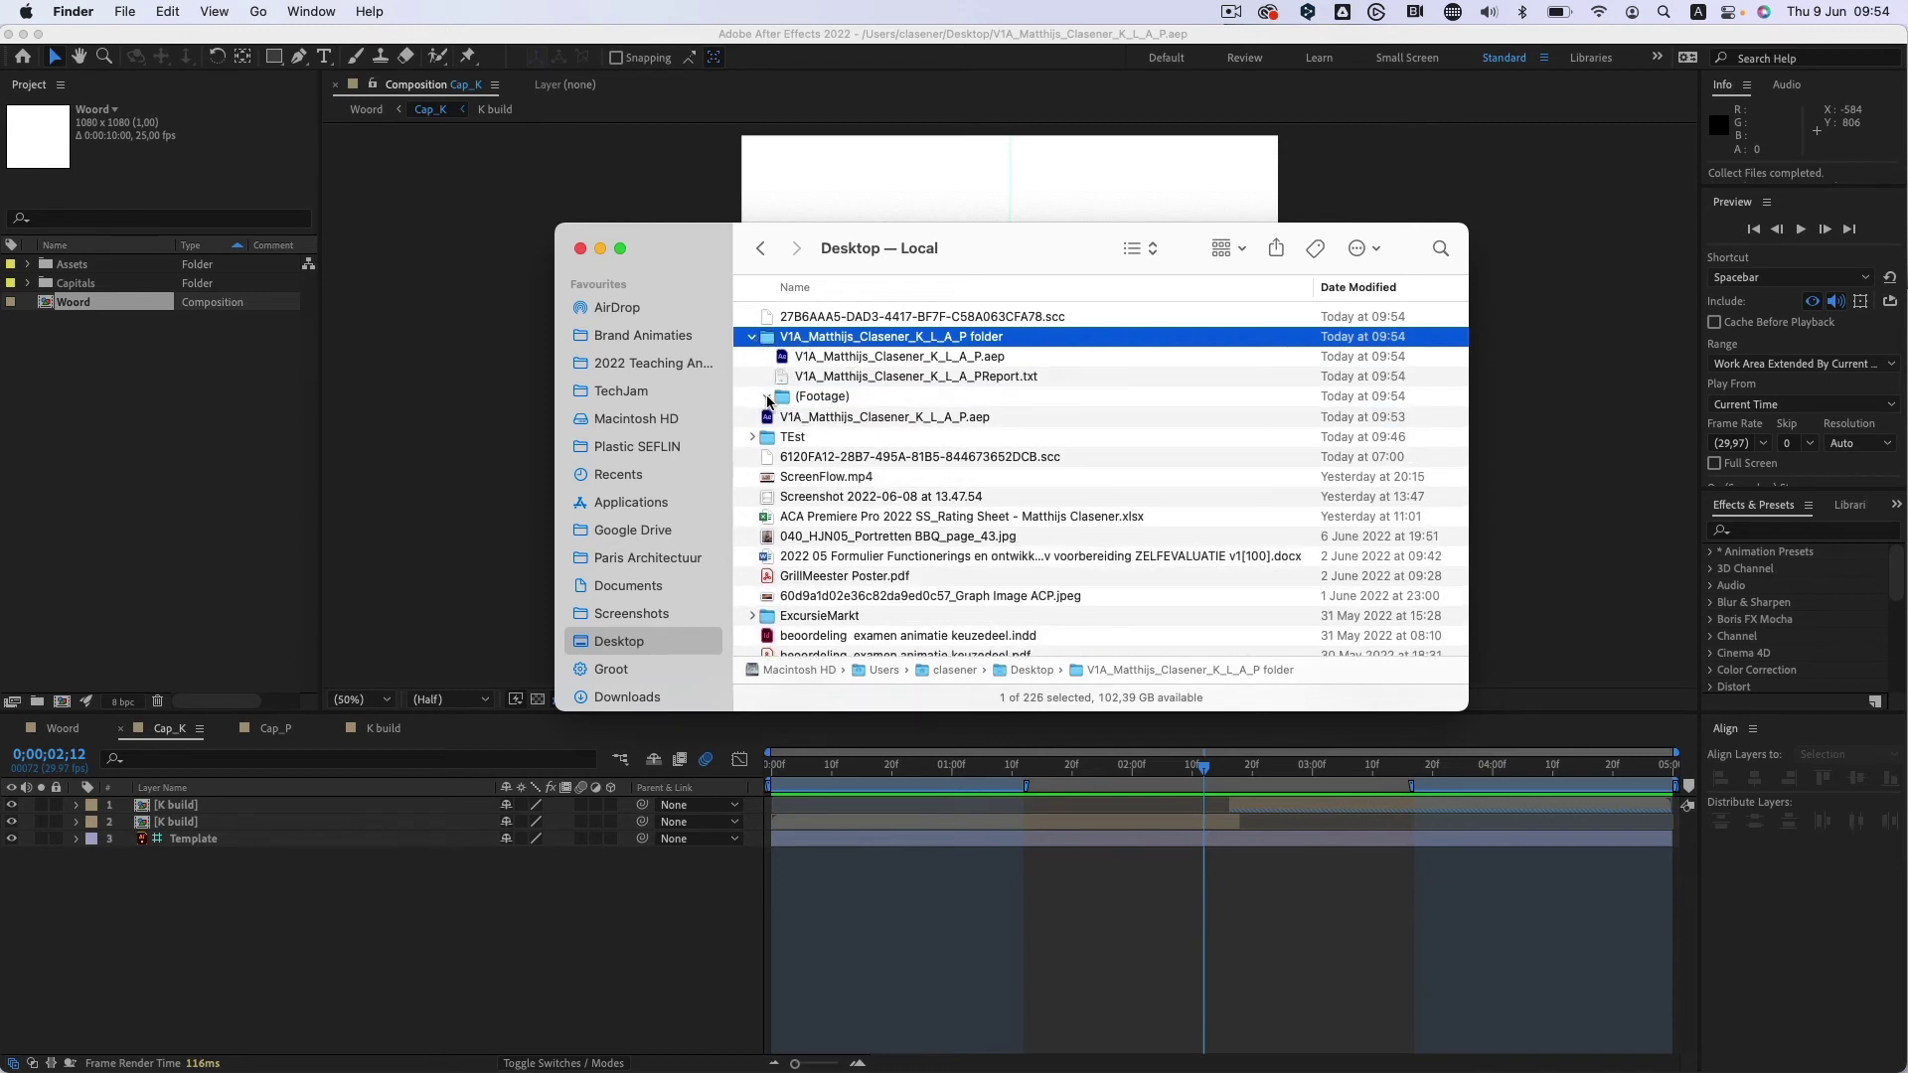
left_click(782, 417)
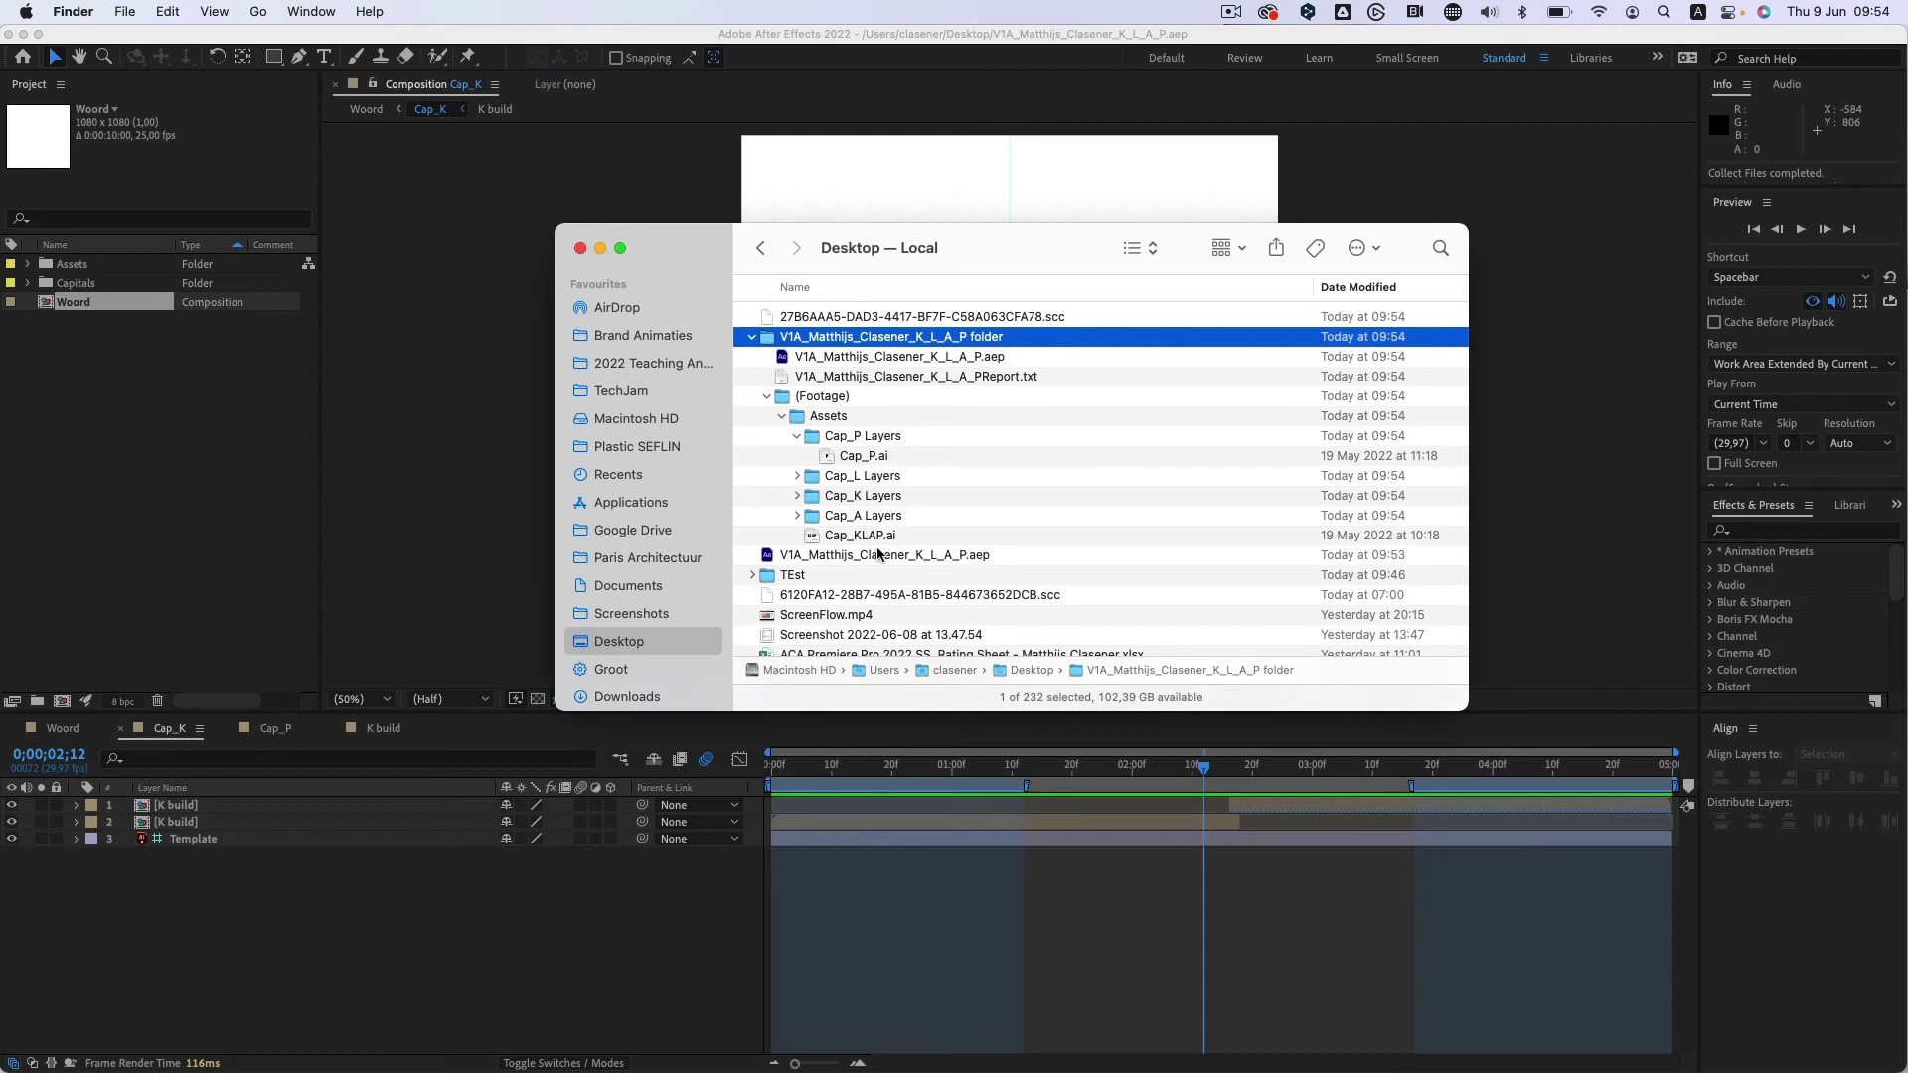
left_click(767, 395)
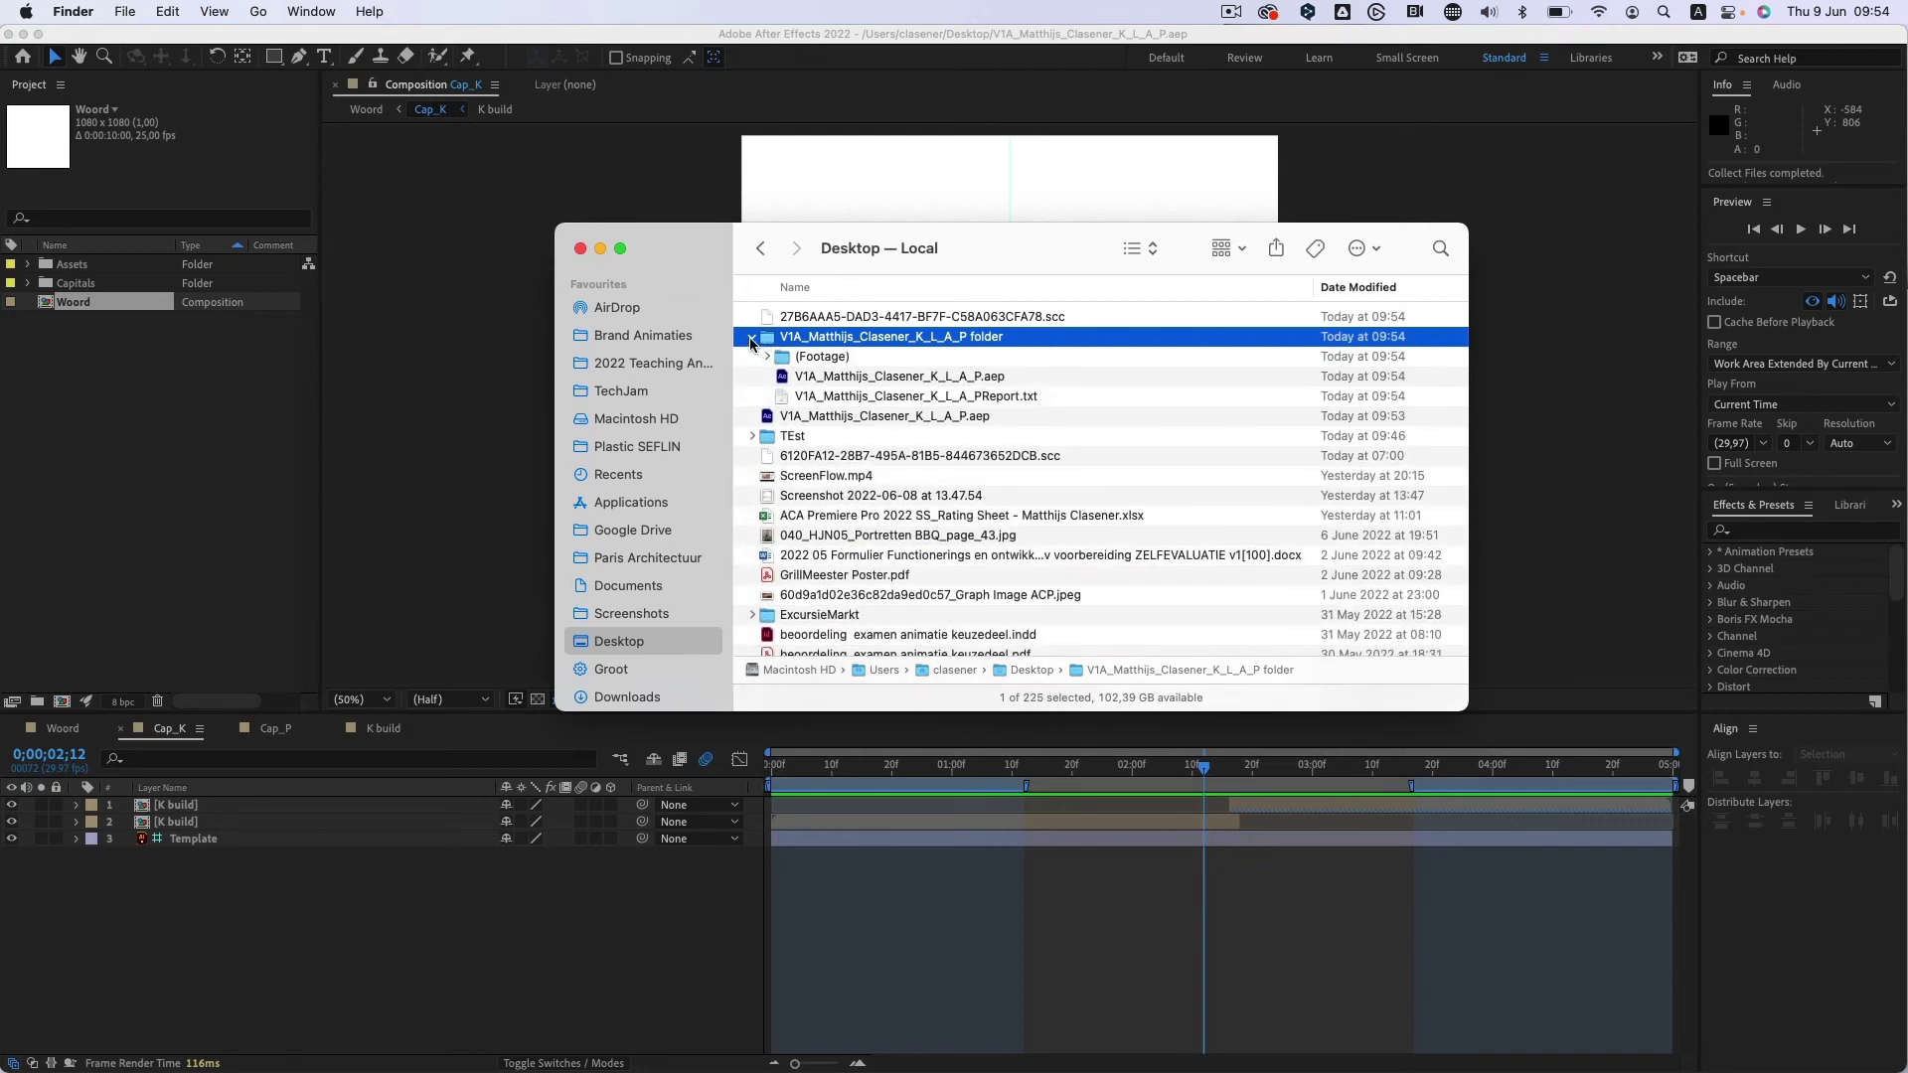
left_click(752, 339)
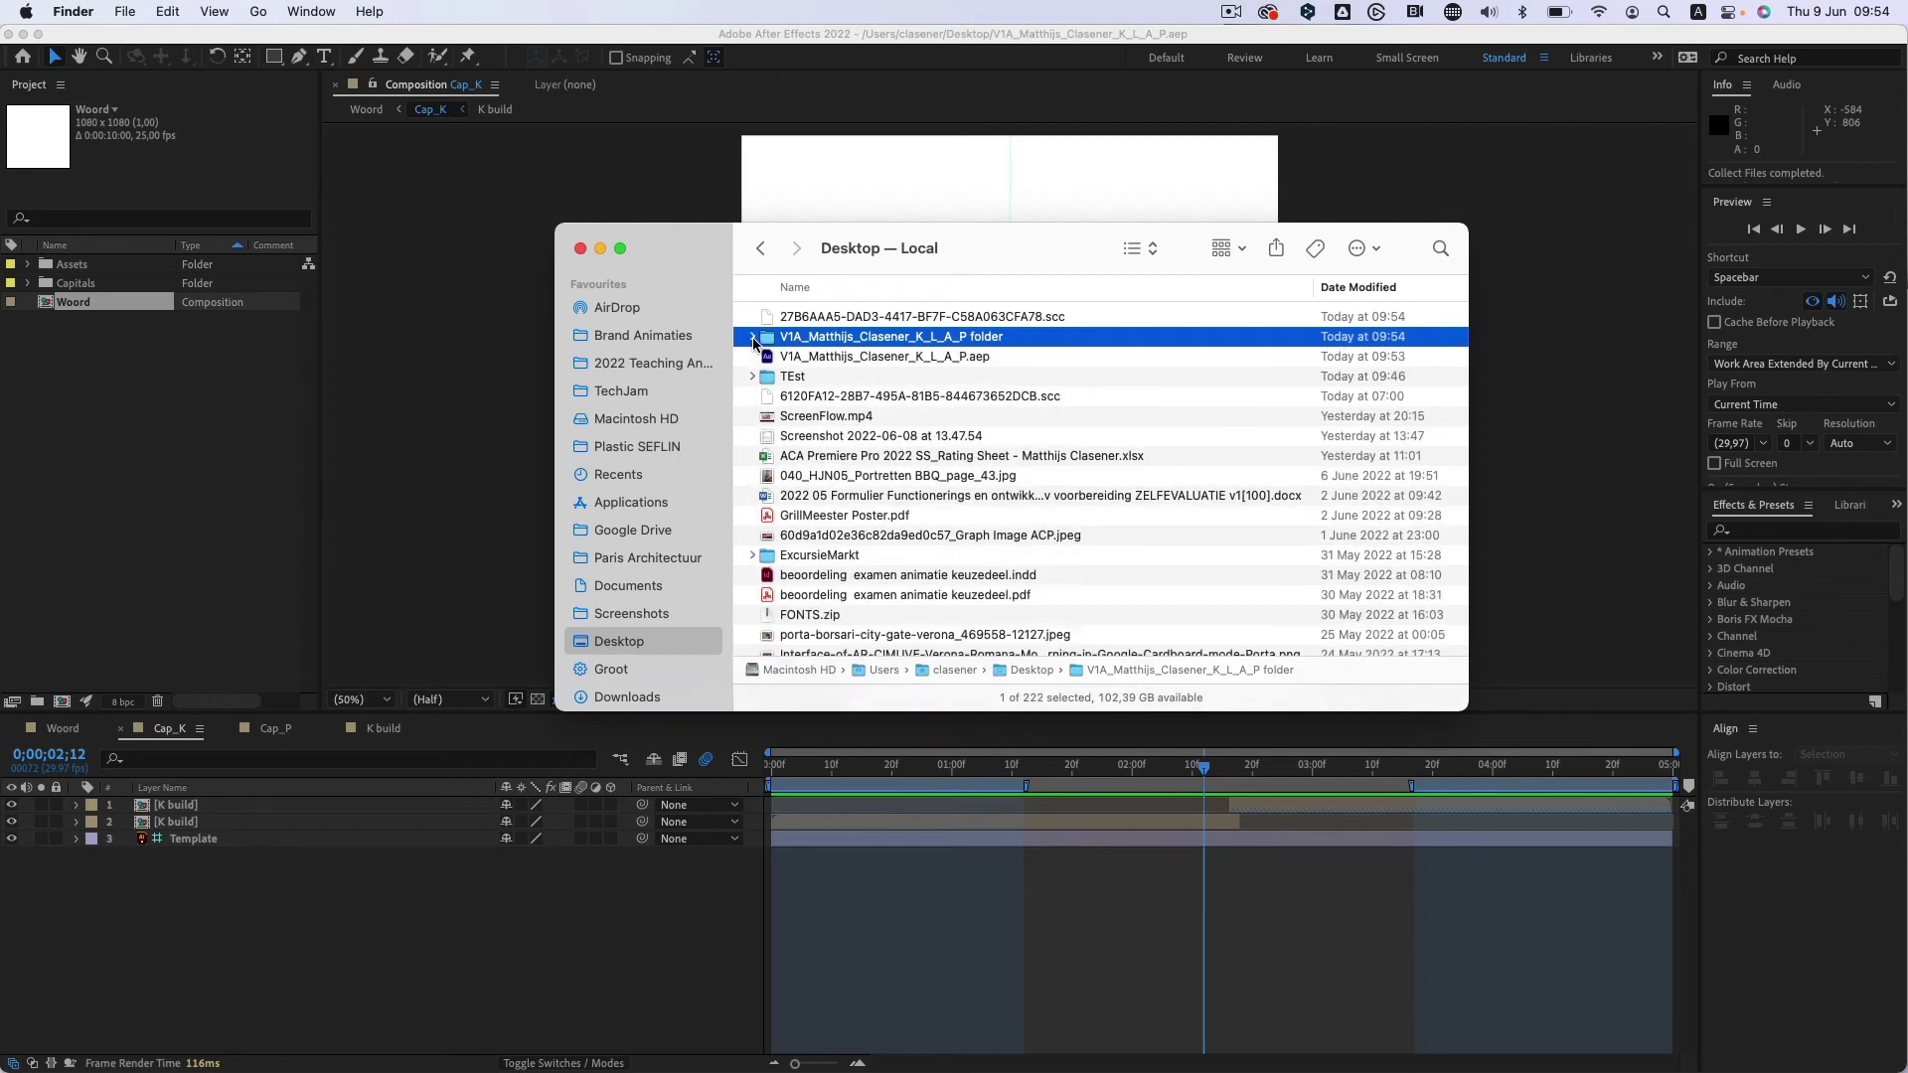
Compress the collected K_L_A_P folder into a zip on the Desktop, then return to After Effects.
right_click(833, 345)
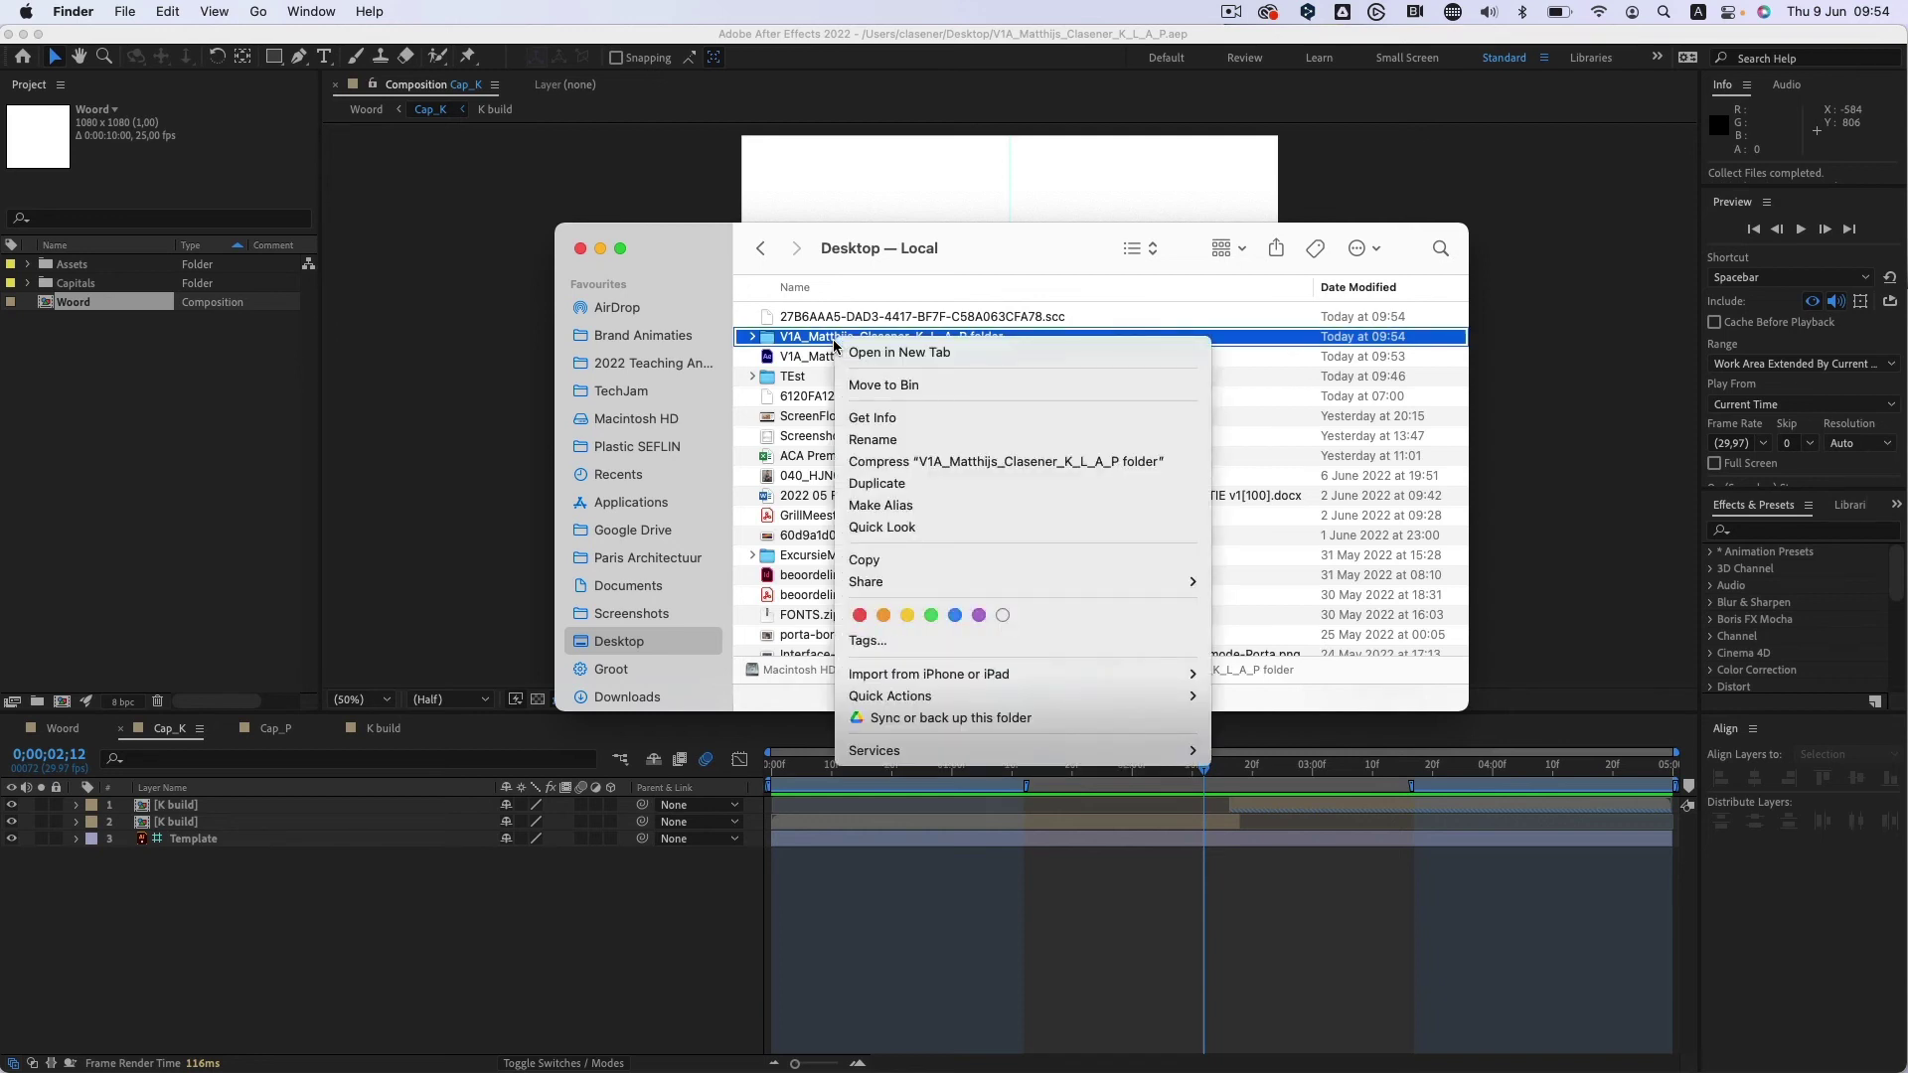
left_click(924, 464)
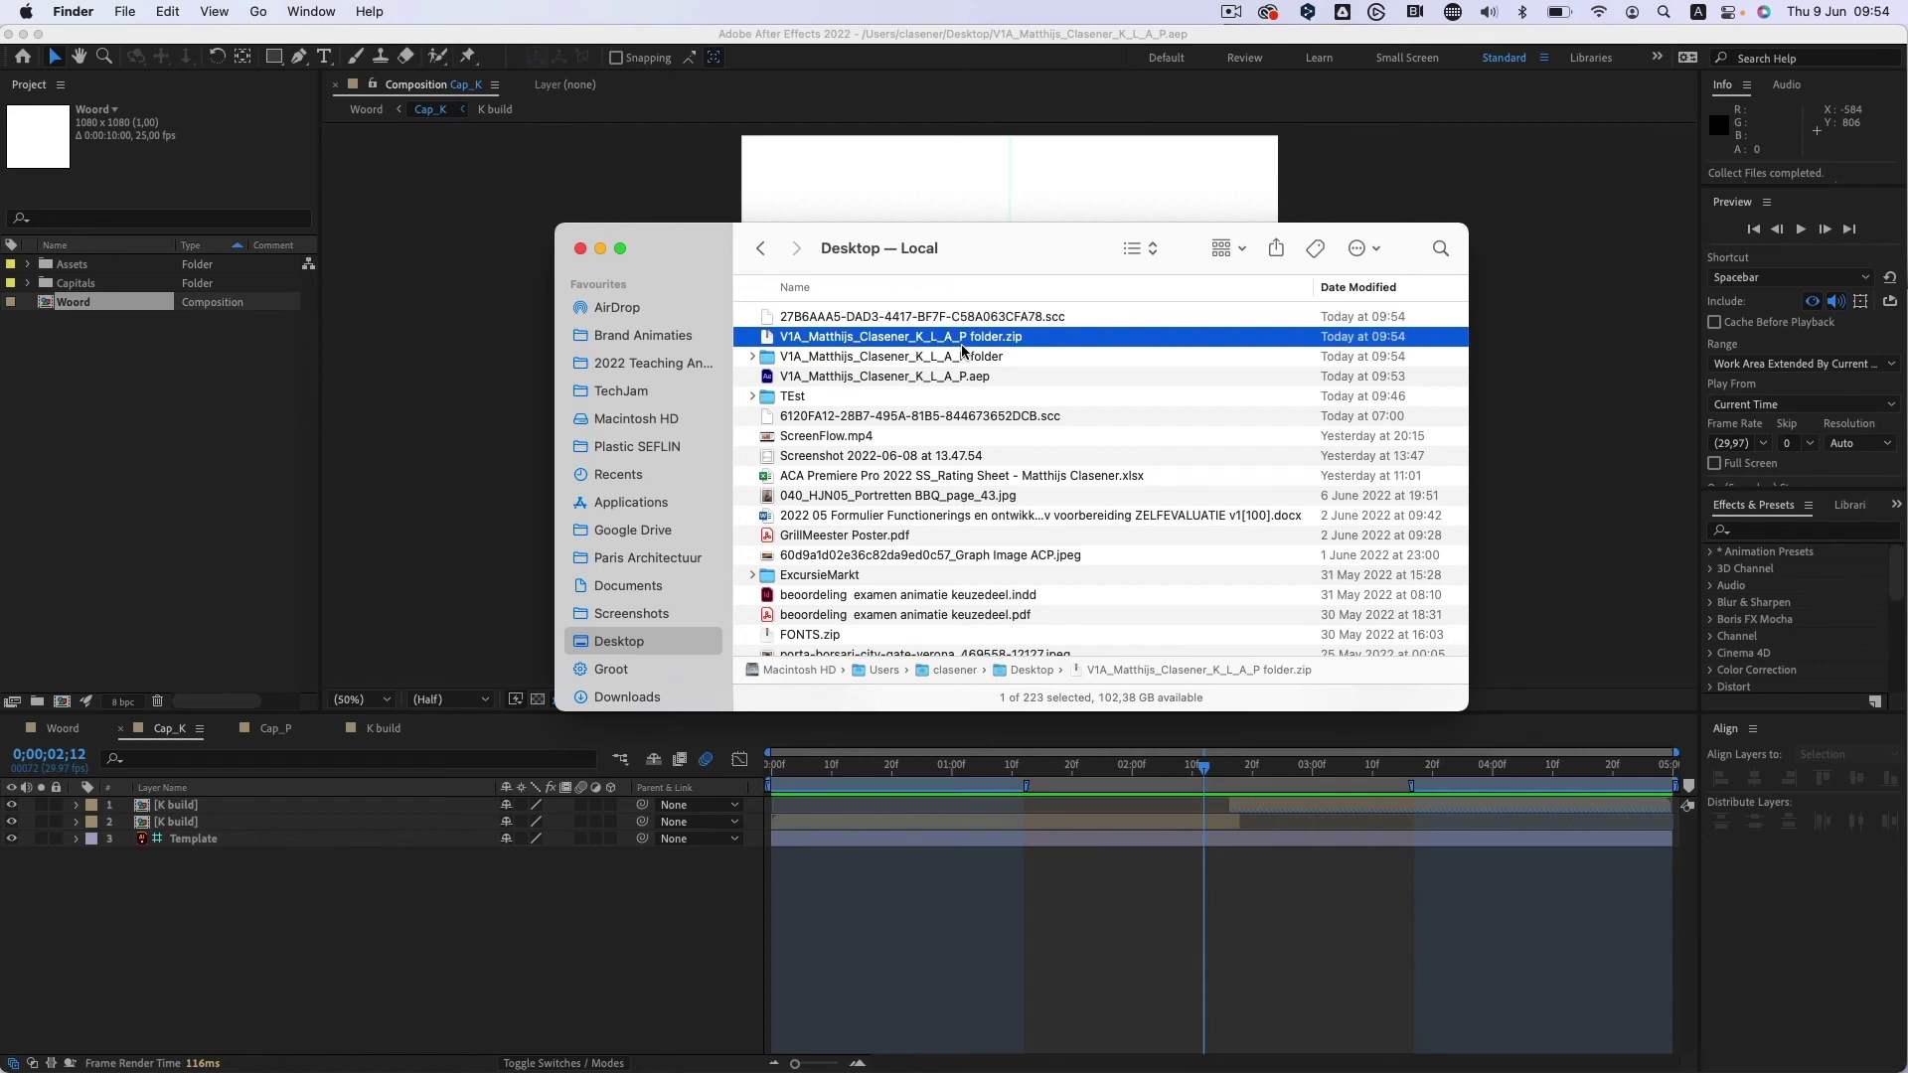
scroll(962, 347, "down", 1)
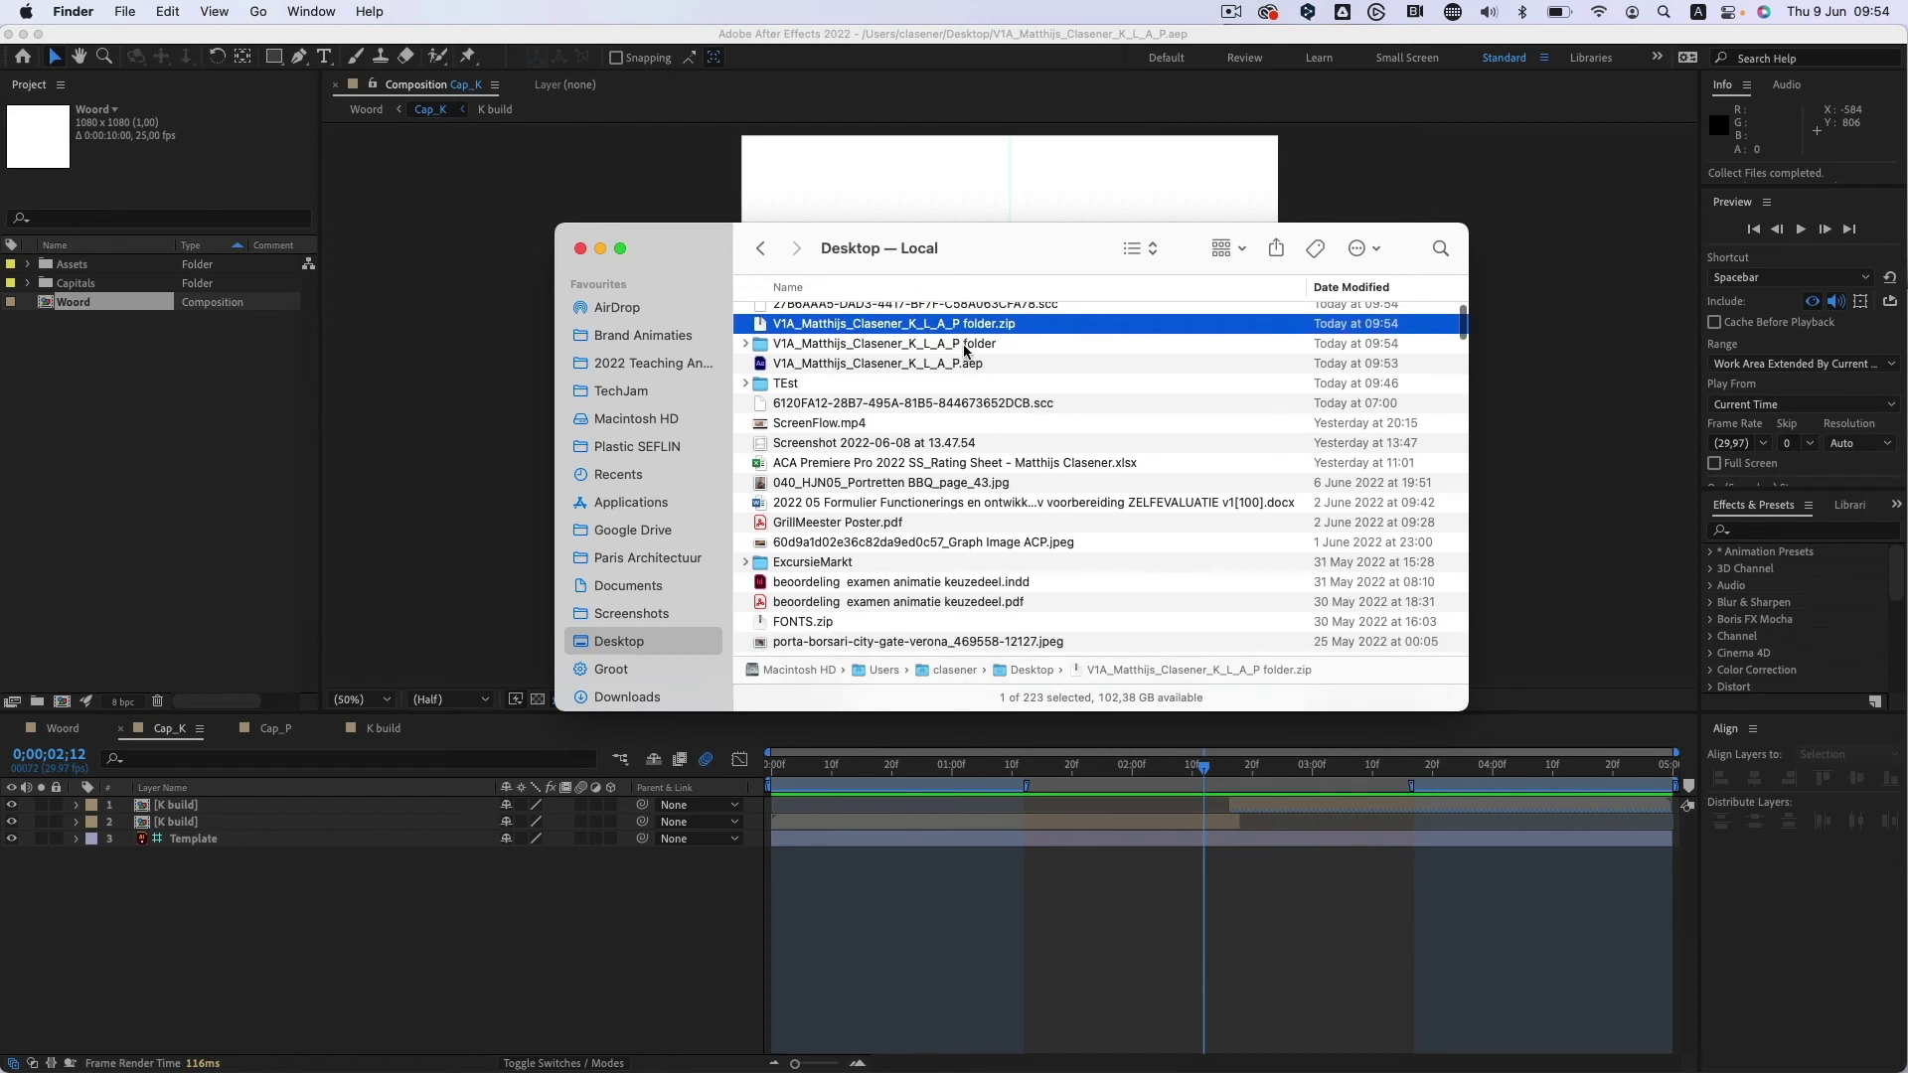
scroll(964, 350, "up", 1)
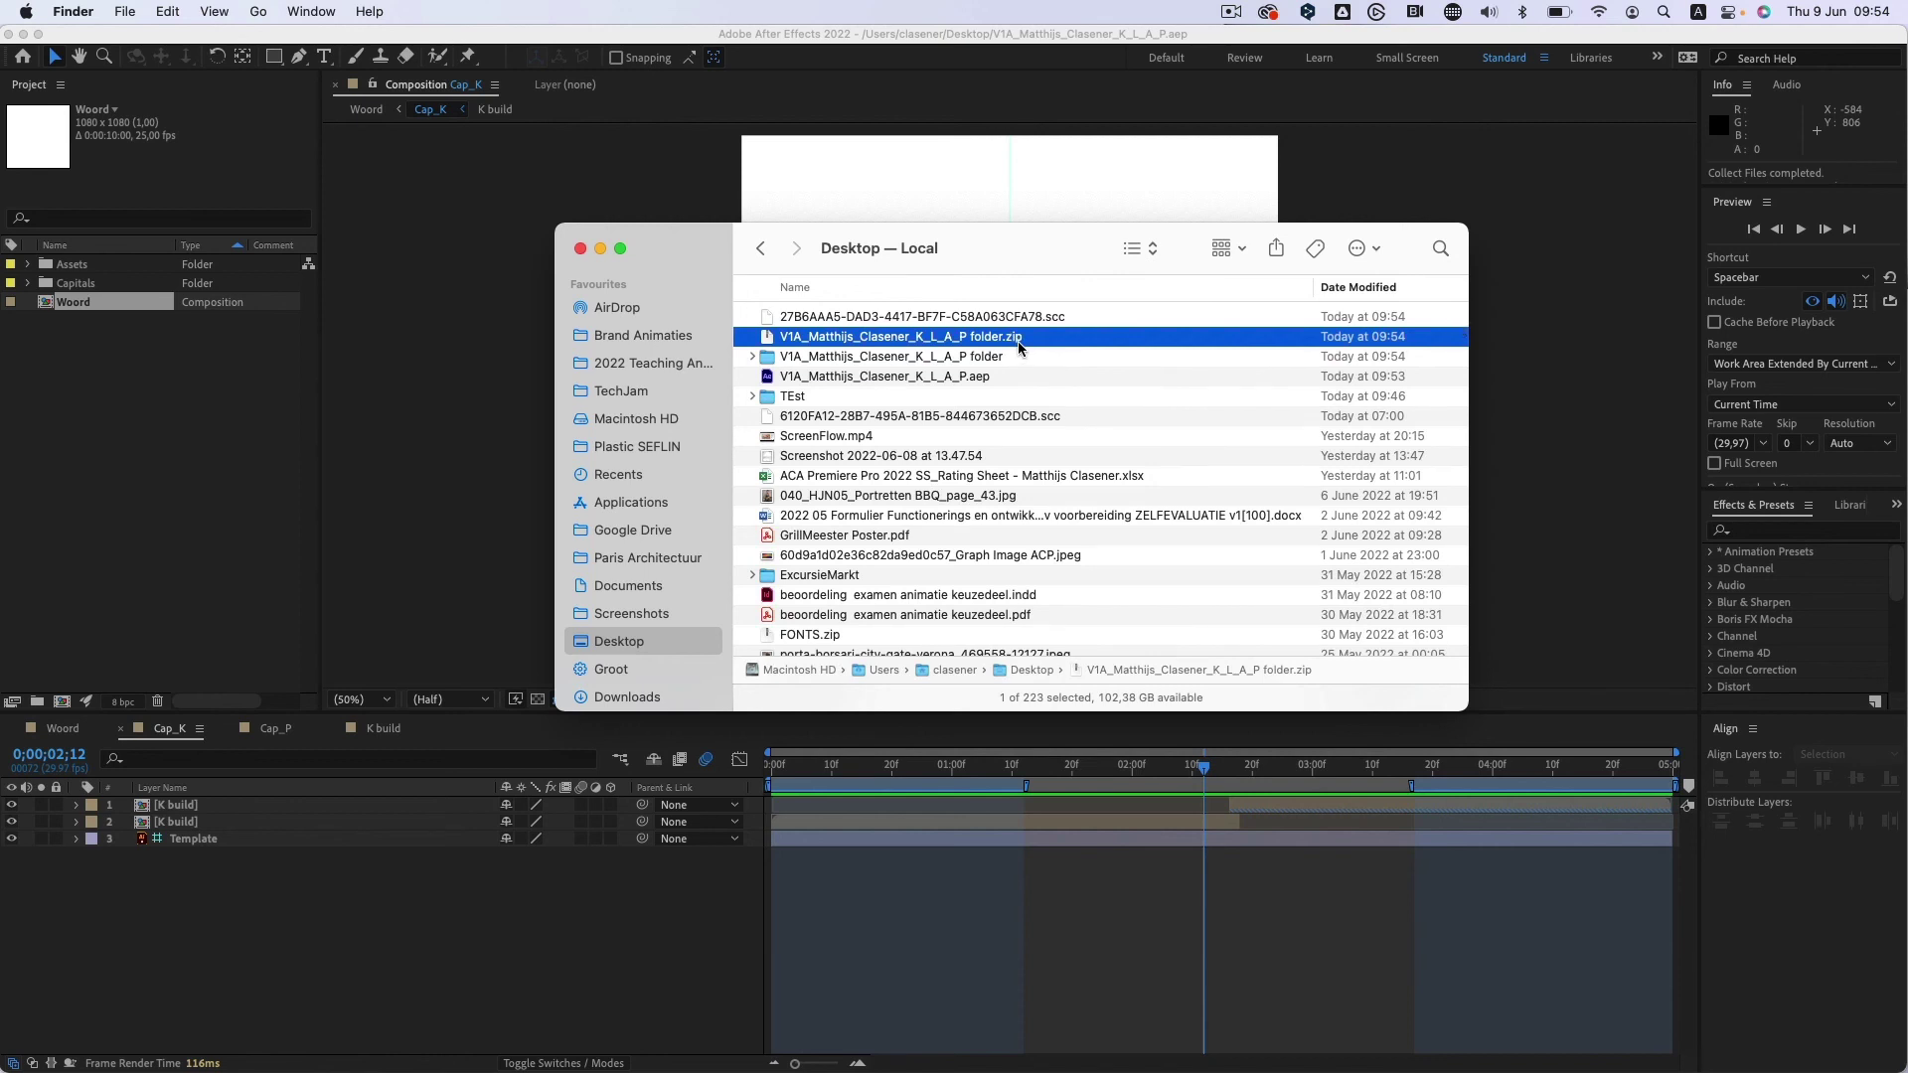
left_click(651, 37)
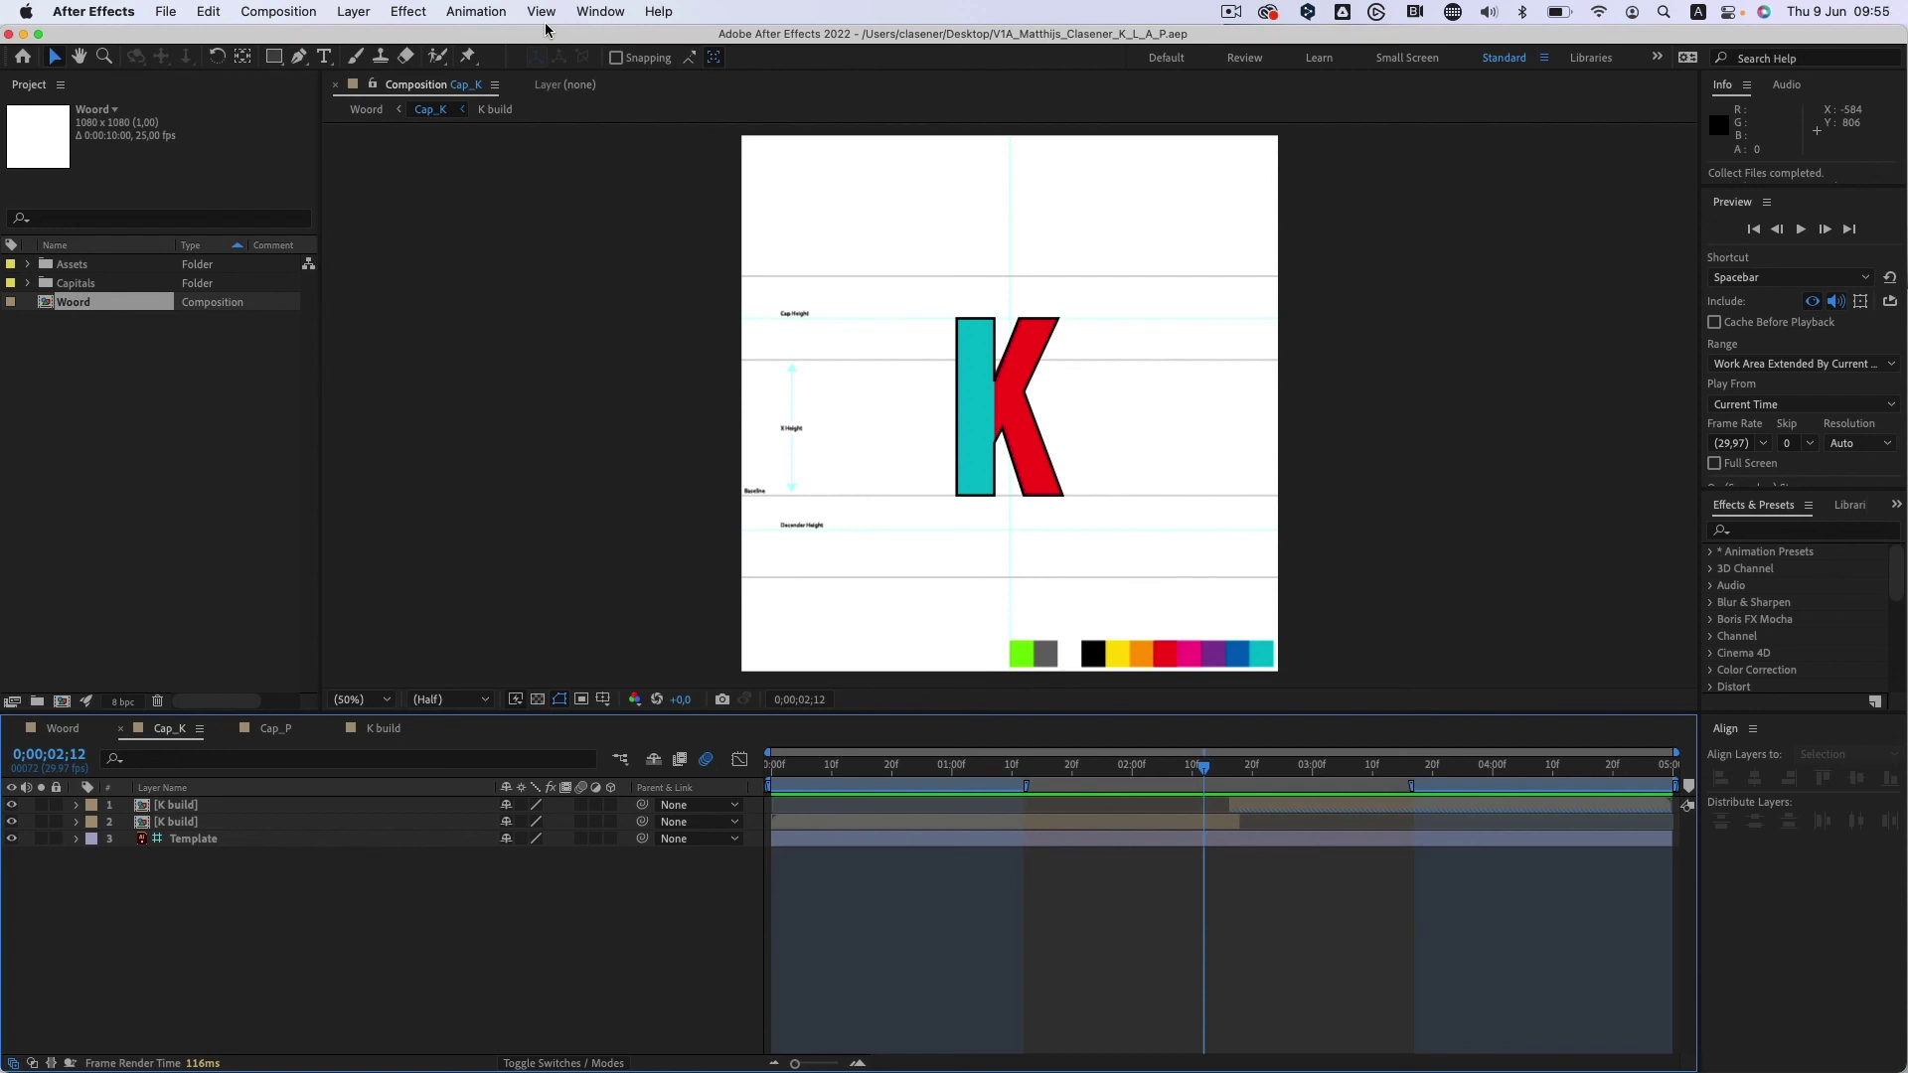
left_click(165, 12)
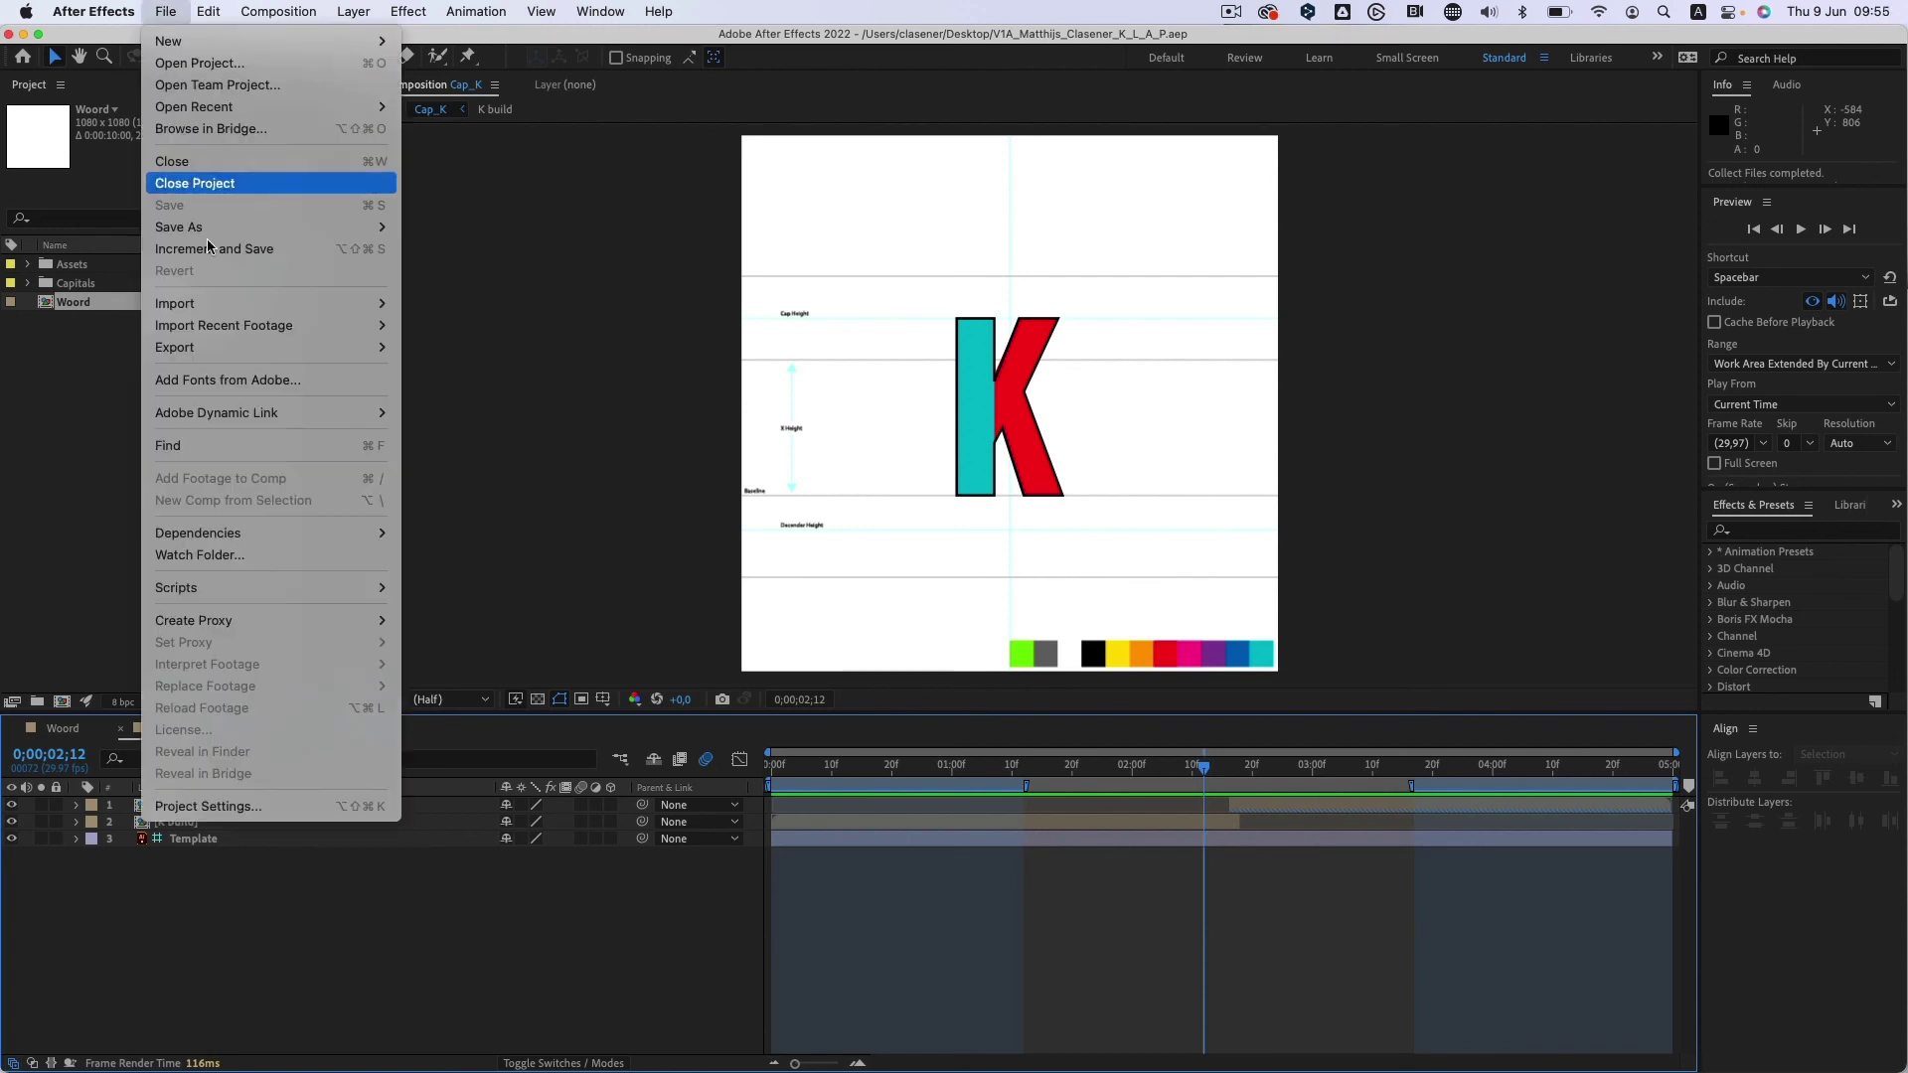
mouse_move(232, 537)
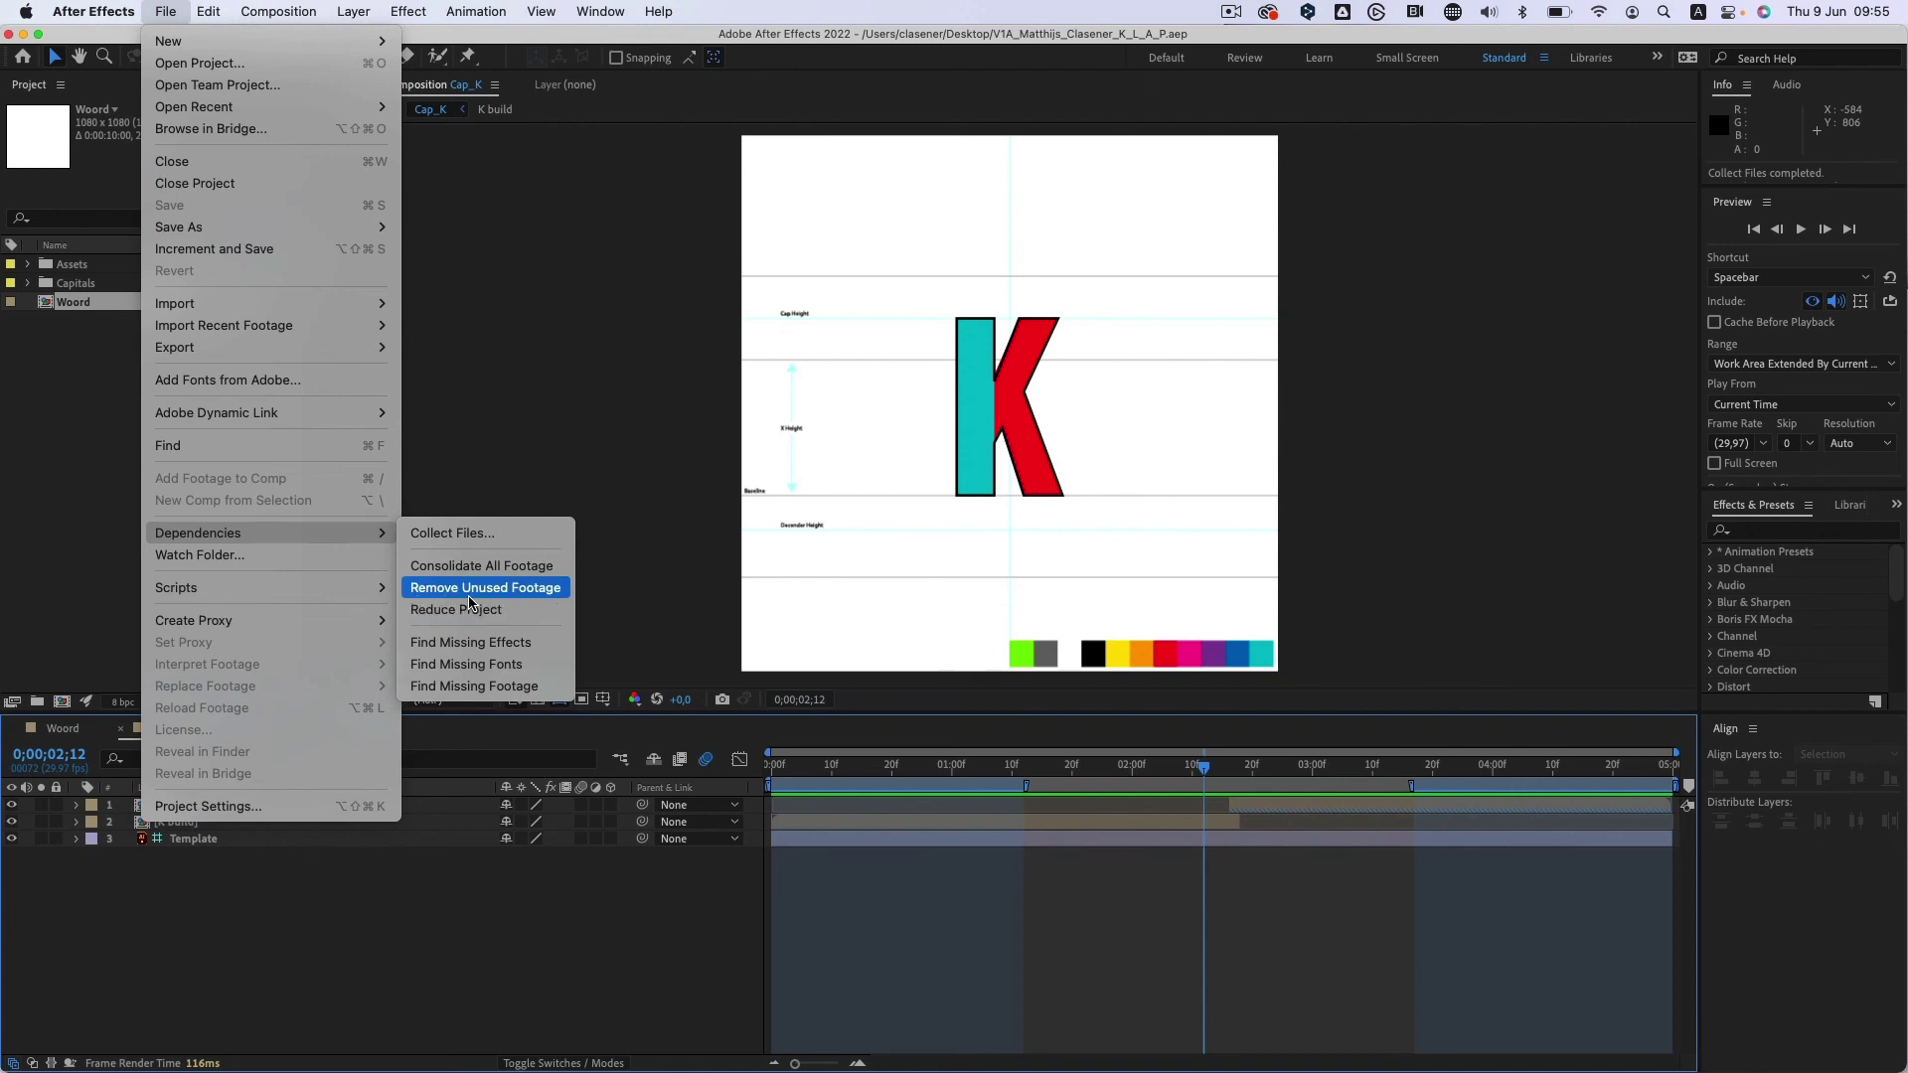
left_click(465, 534)
left_click(956, 422)
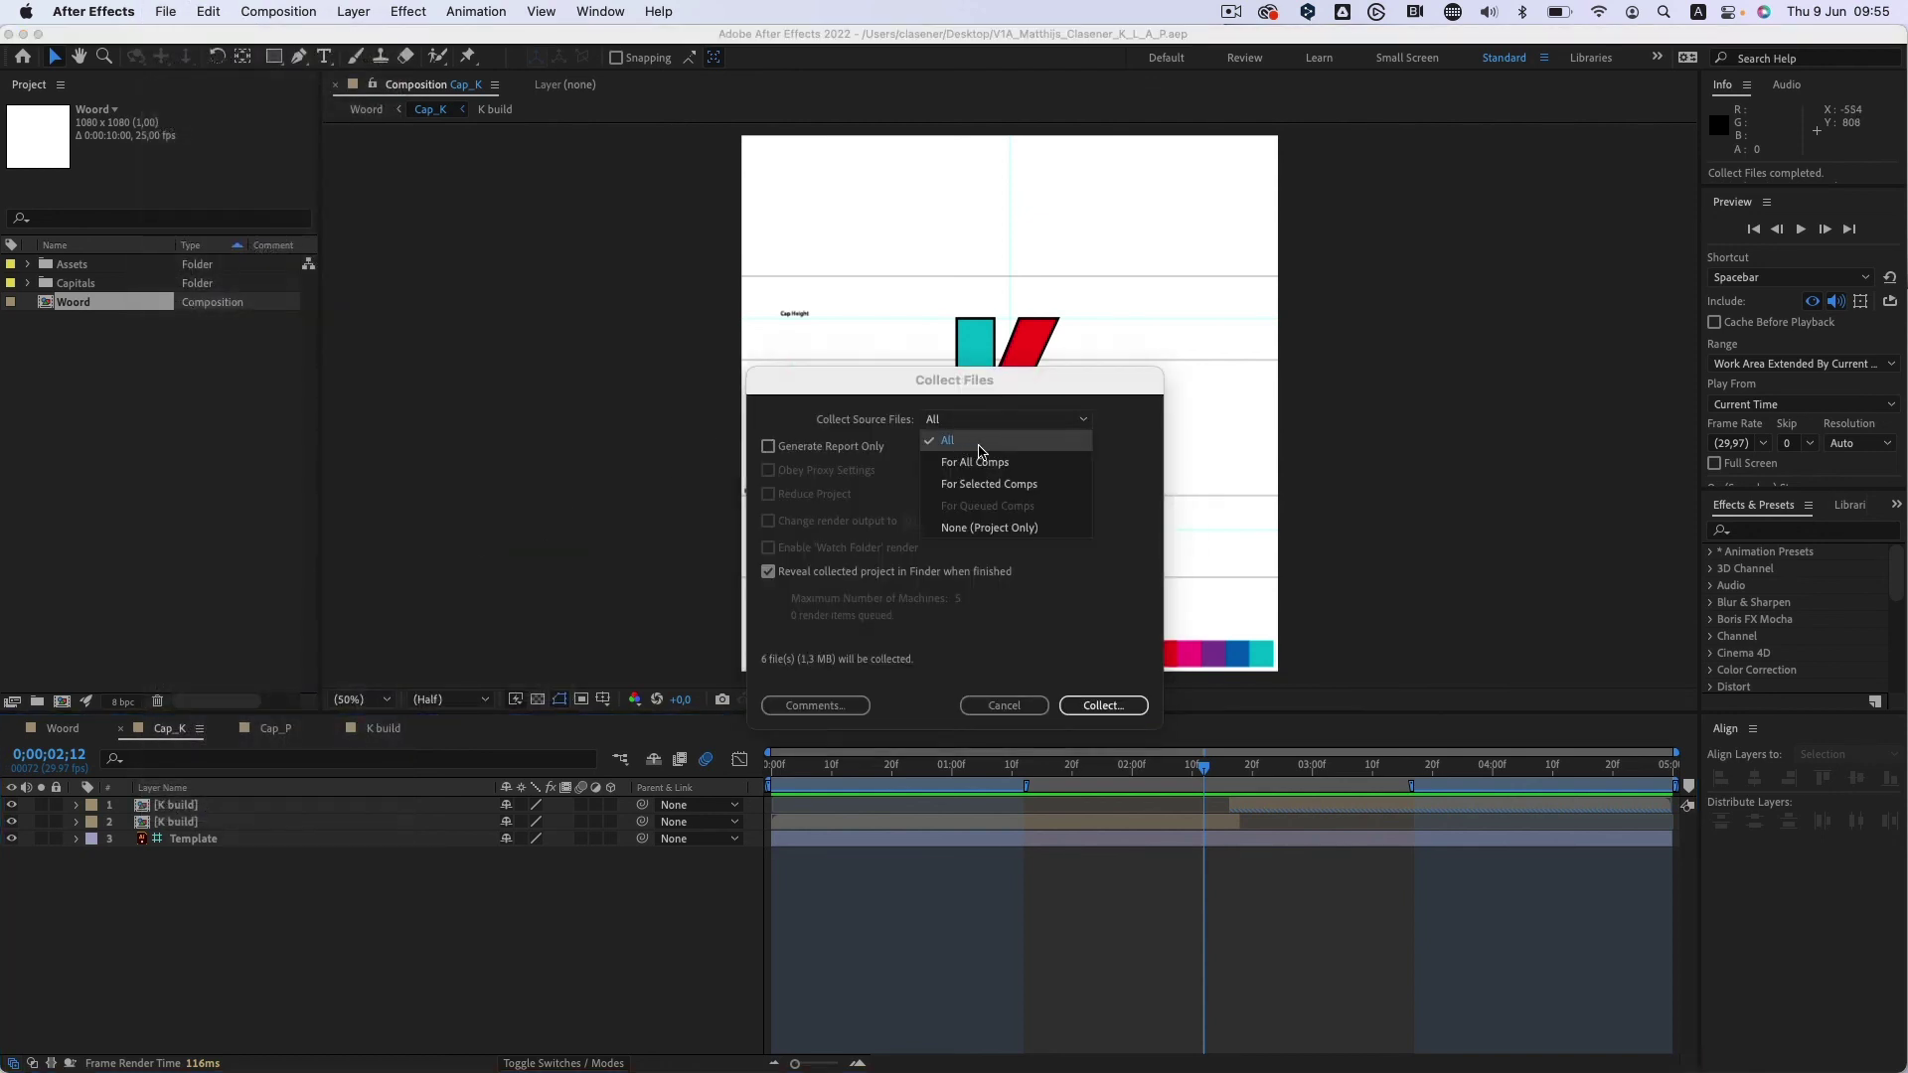
left_click(972, 452)
left_click(1004, 704)
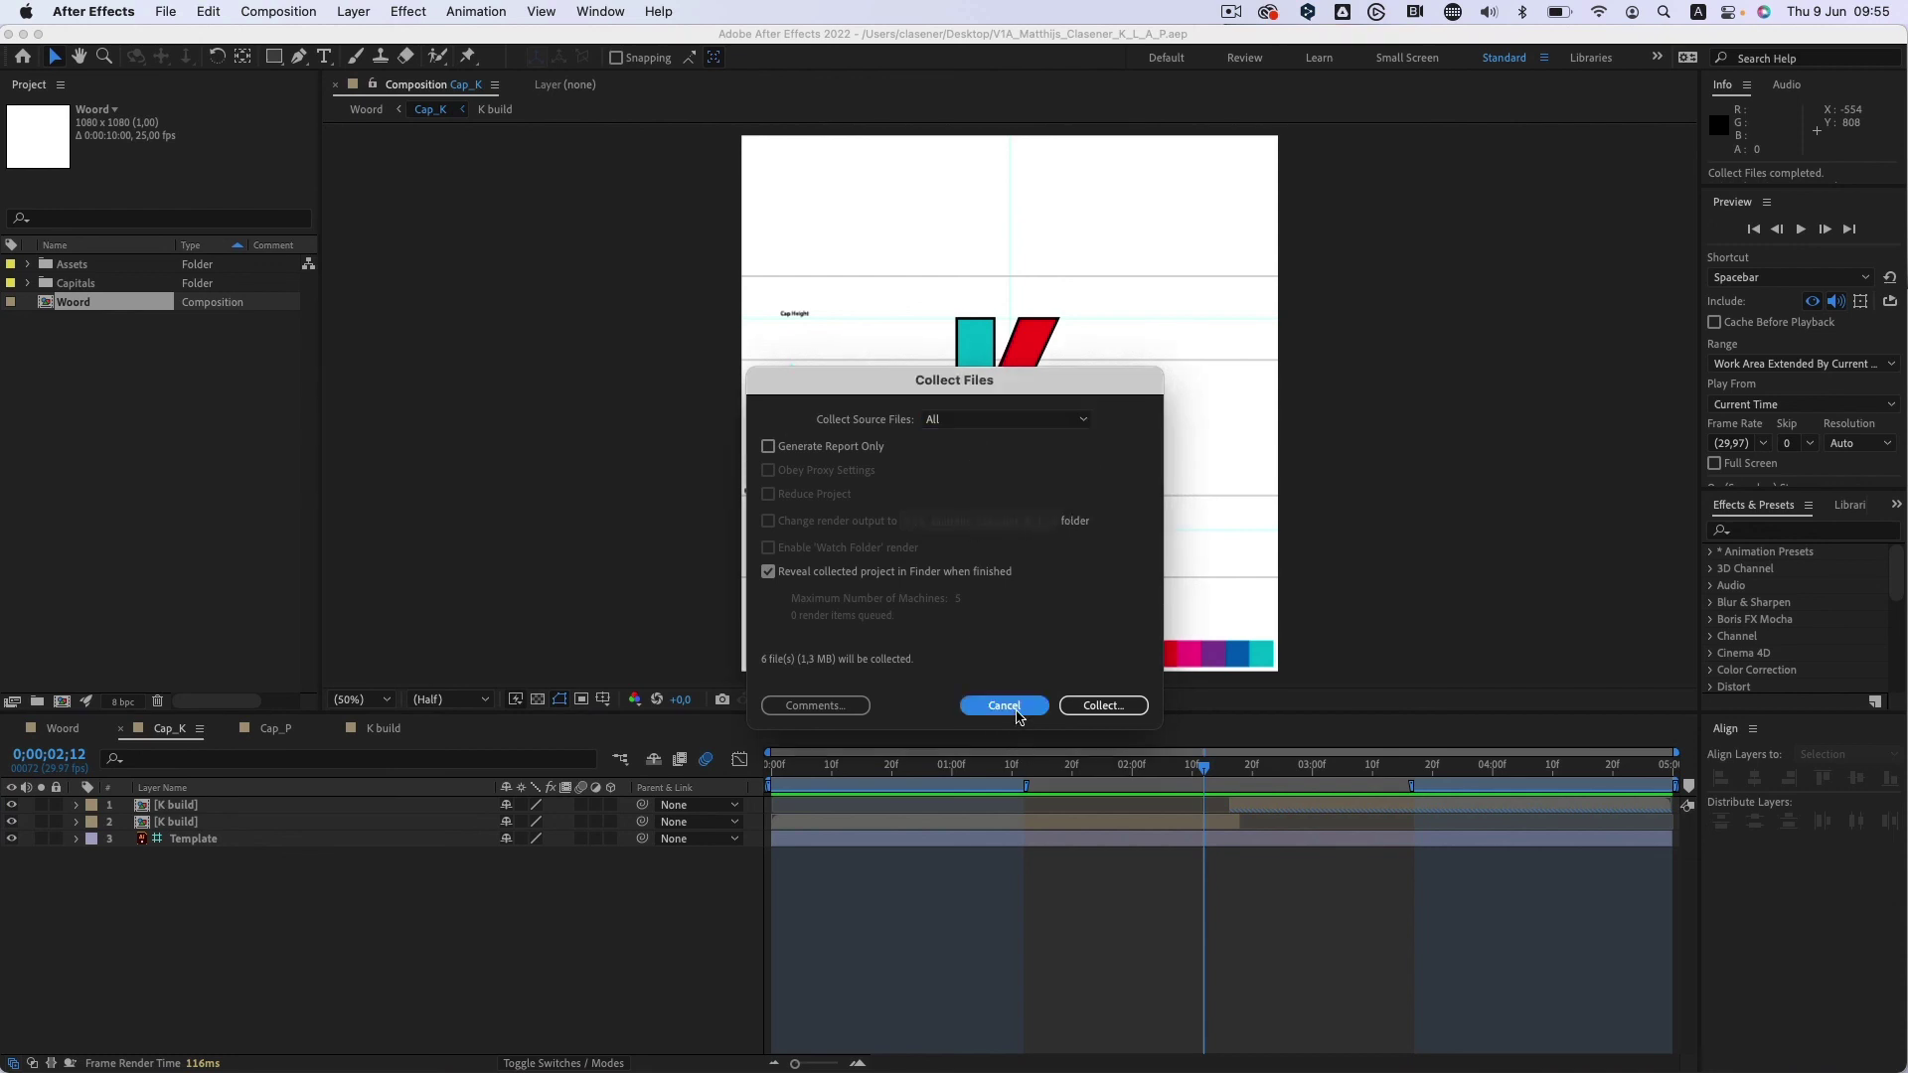